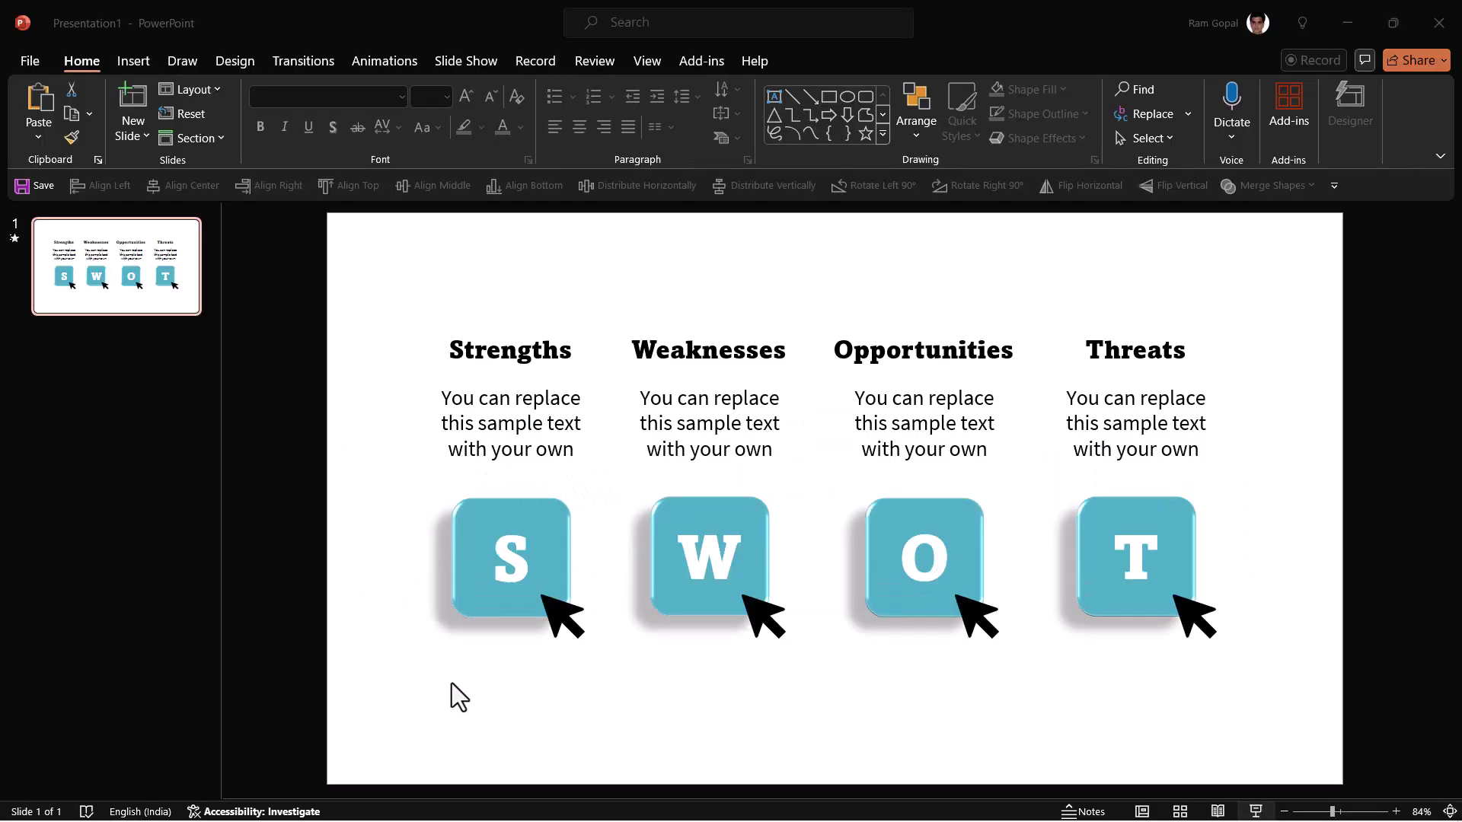
# - Leave the SWOT slide show and bring up the thumbnail-pane slide menu to add a slide
pyautogui.rightClick(104, 353)
# - Add a blank second slide and draw a rounded square on it
pyautogui.click(152, 431)
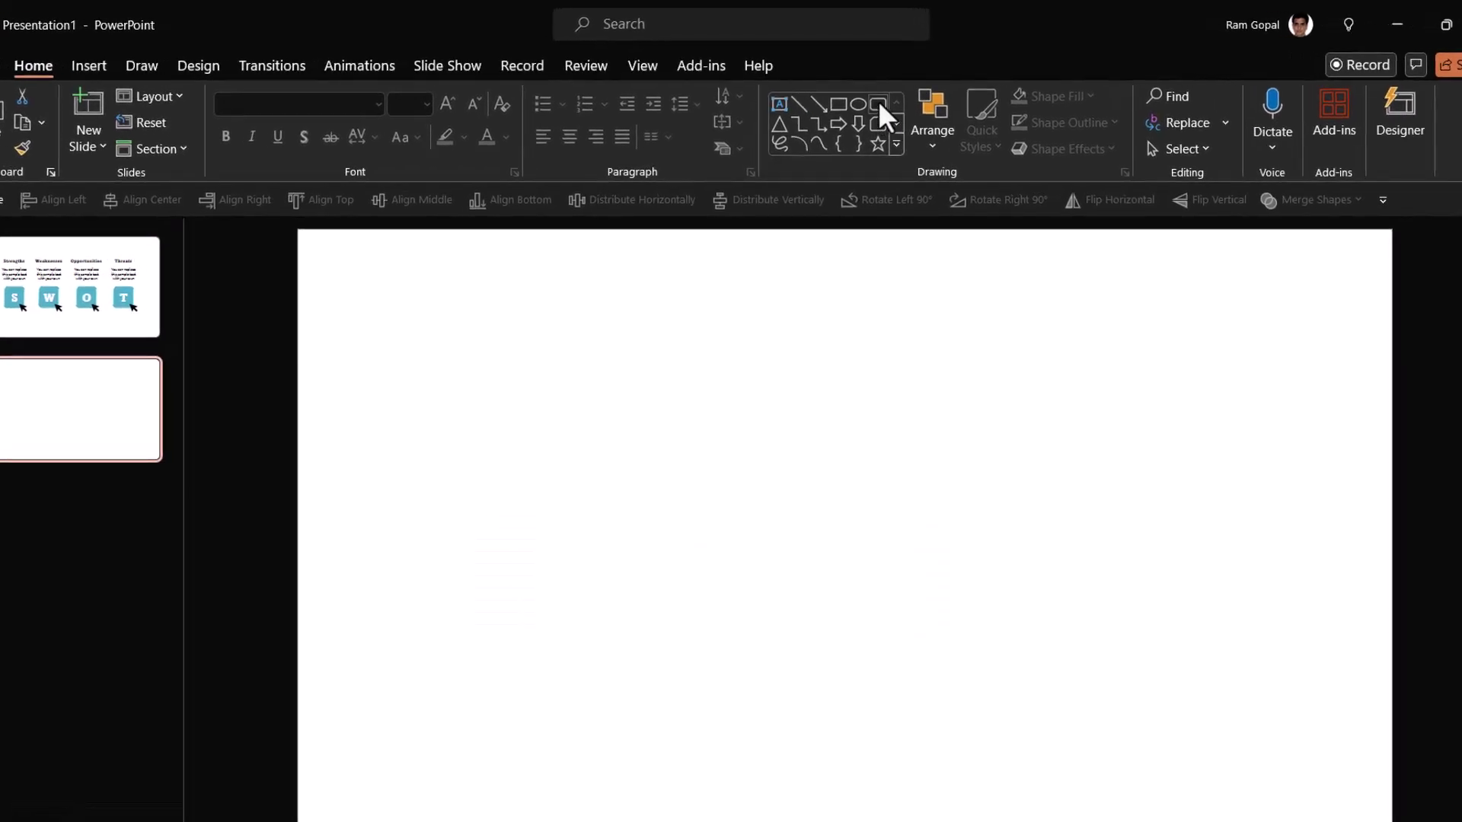
pyautogui.click(879, 101)
pyautogui.moveTo(503, 487); pyautogui.dragTo(648, 631)
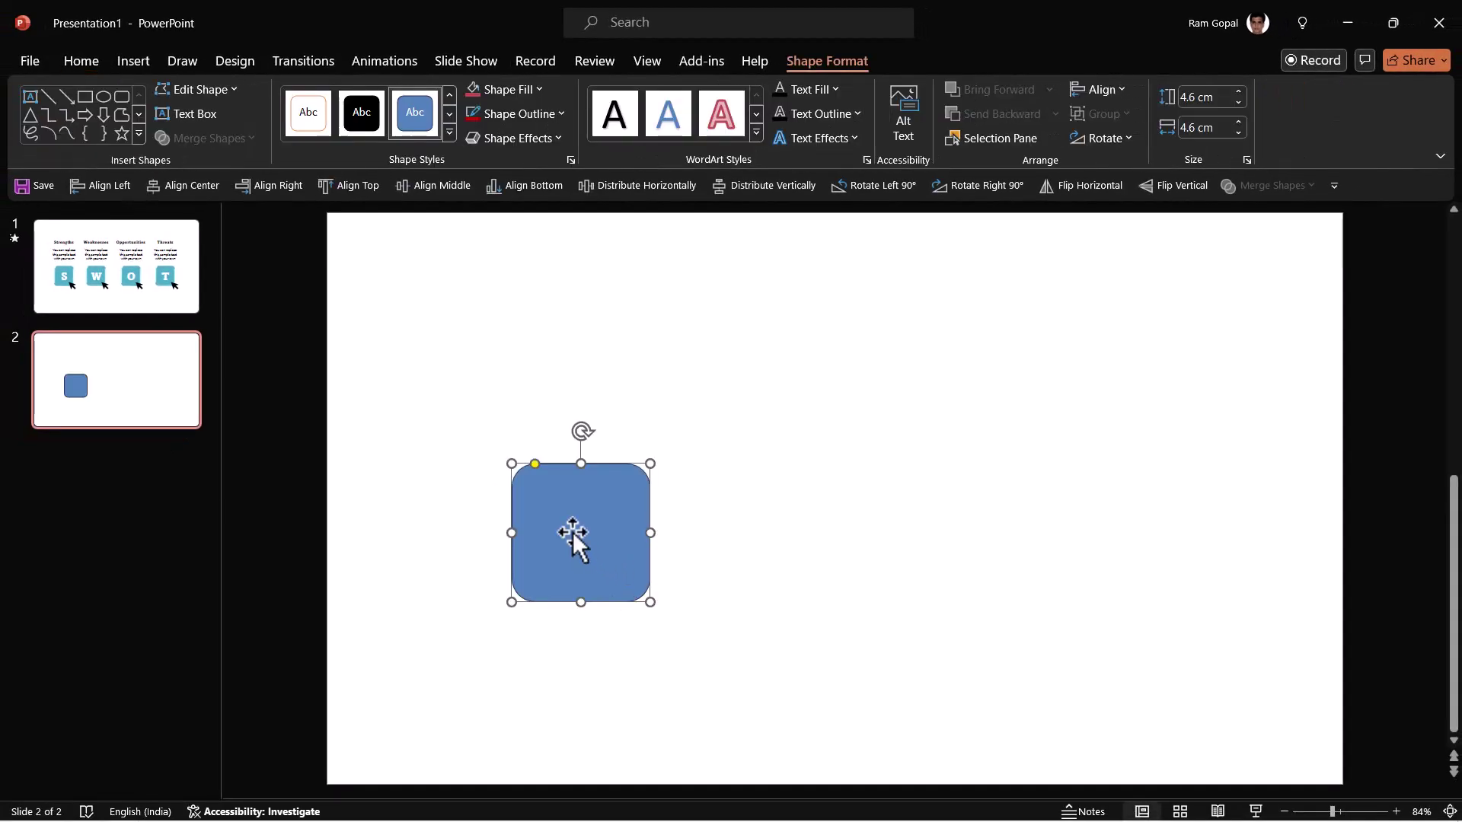
# - Fill the rounded square with teal to match the SWOT tiles
pyautogui.click(516, 89)
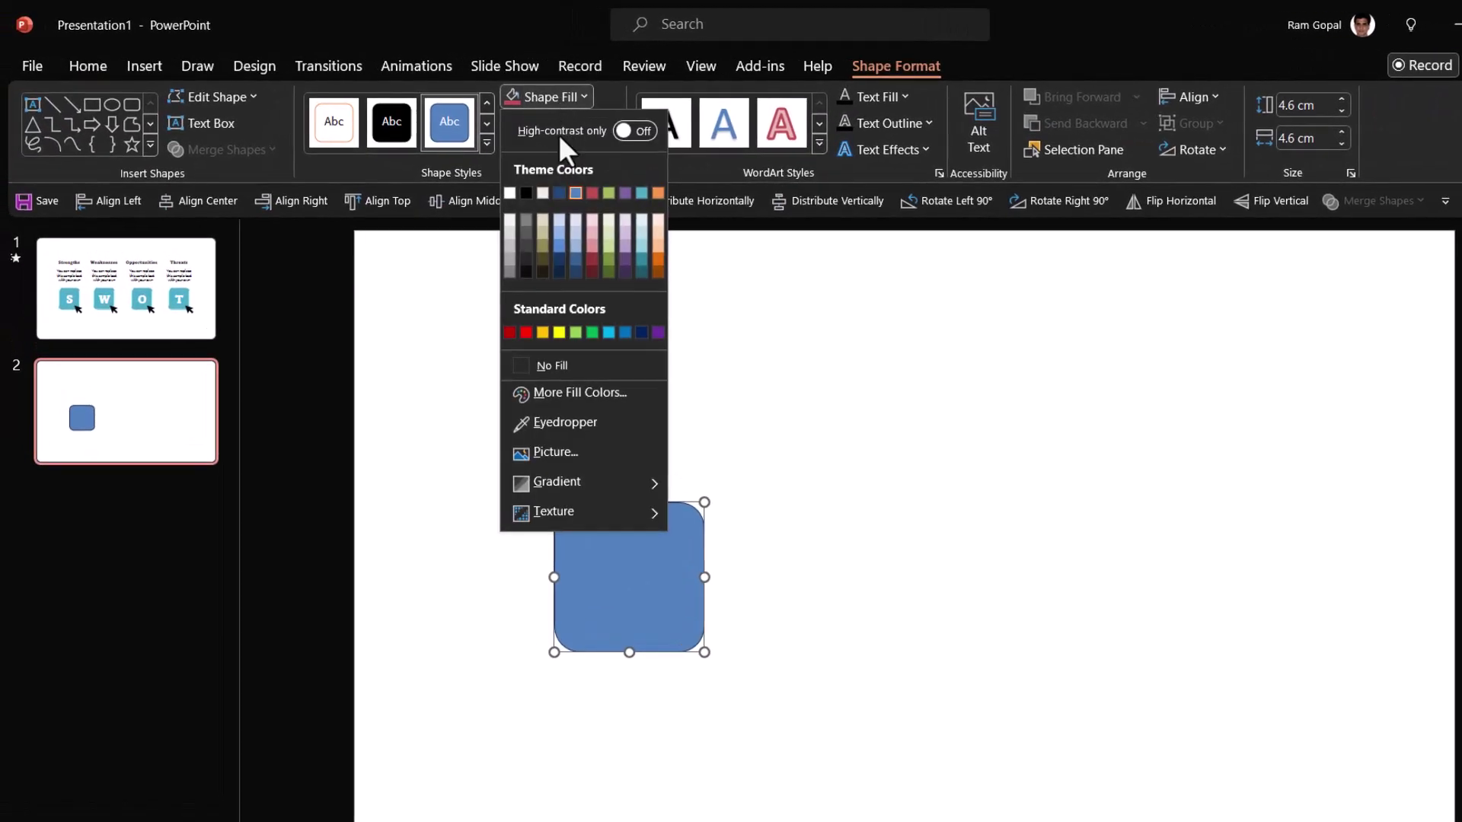
pyautogui.click(641, 192)
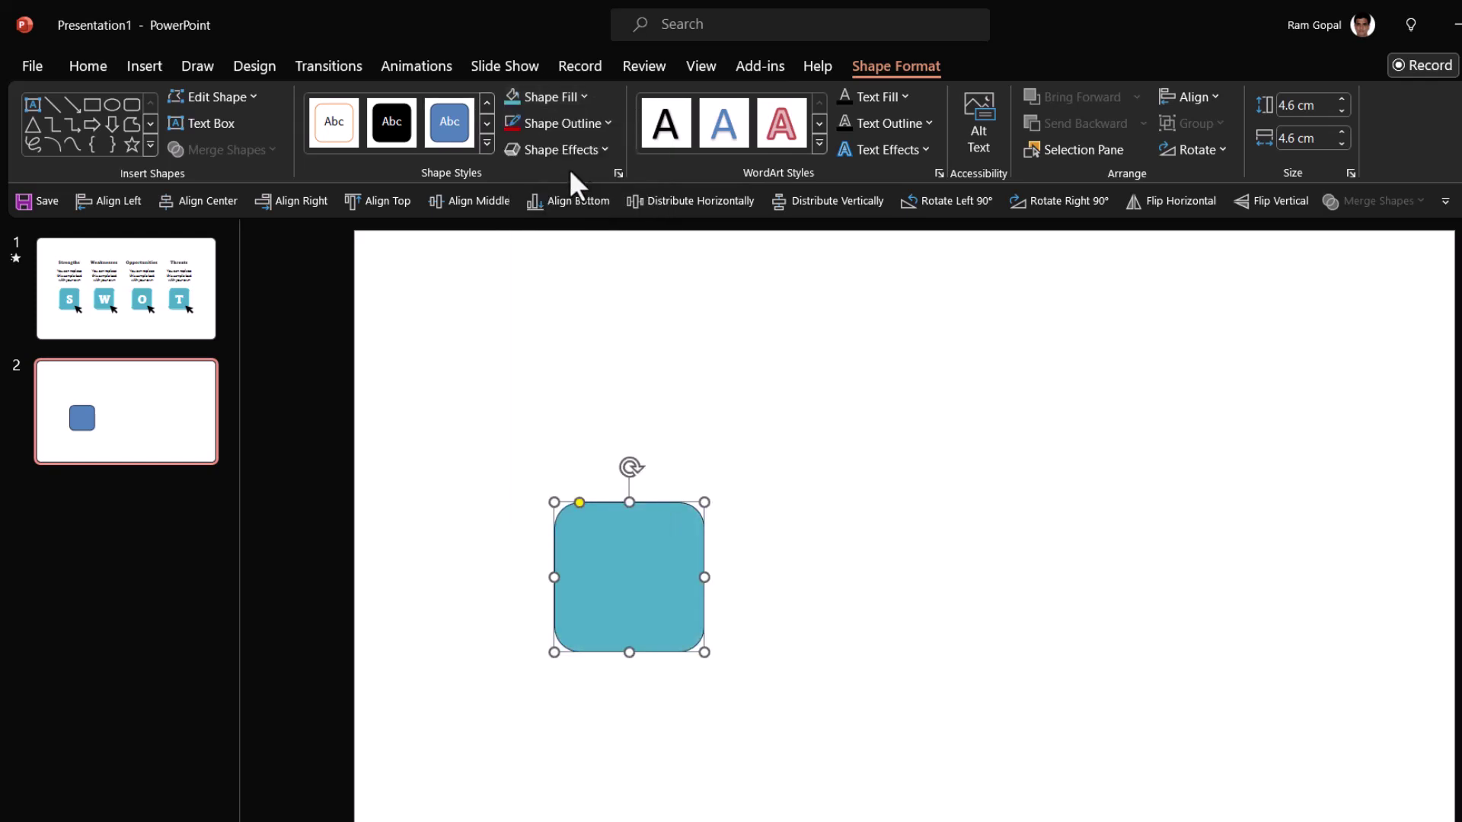
pyautogui.click(568, 151)
pyautogui.moveTo(560, 181)
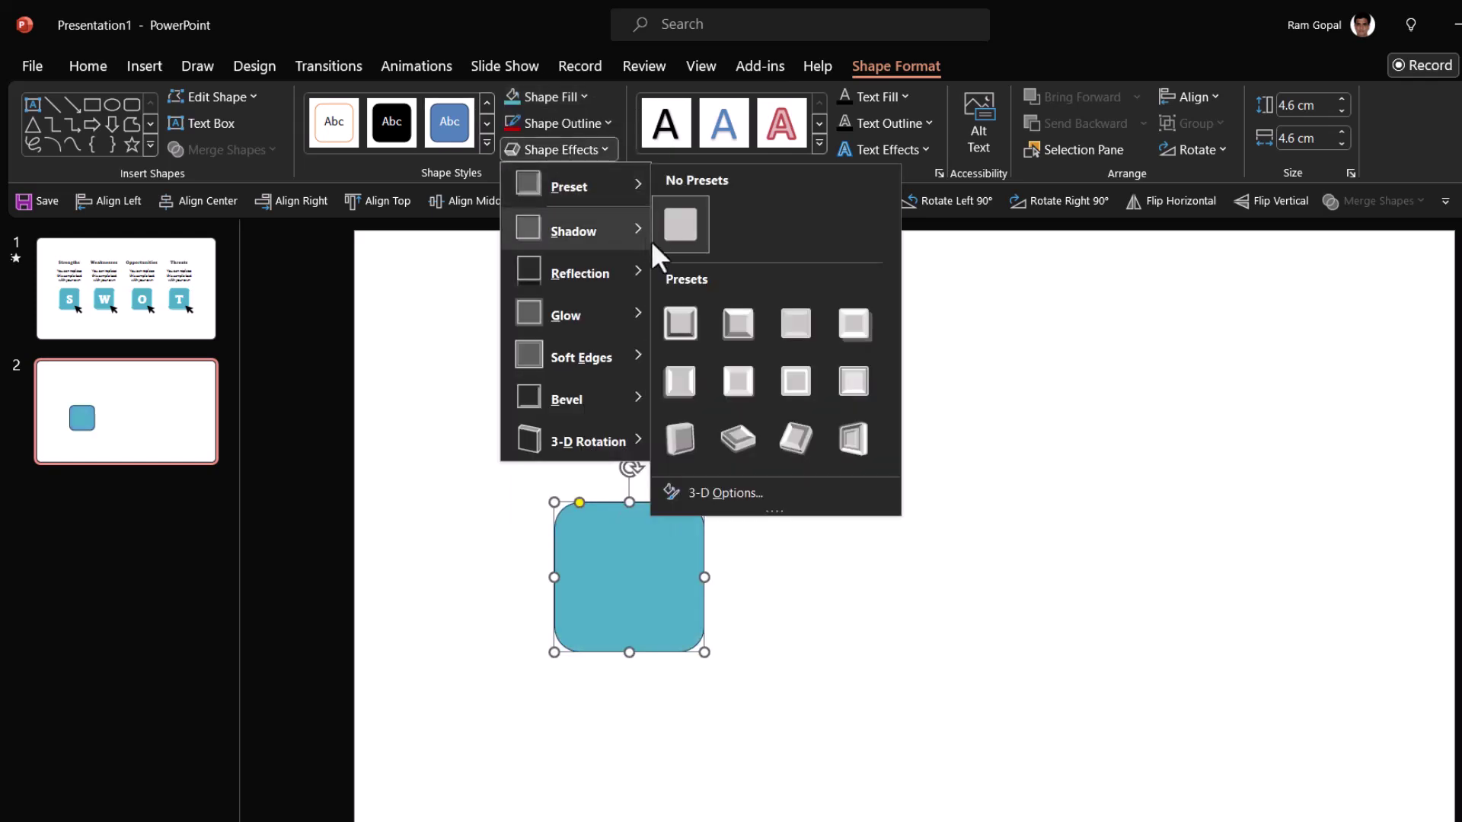
# - Give the teal square a raised 3D preset and type the letter S inside it
pyautogui.click(680, 382)
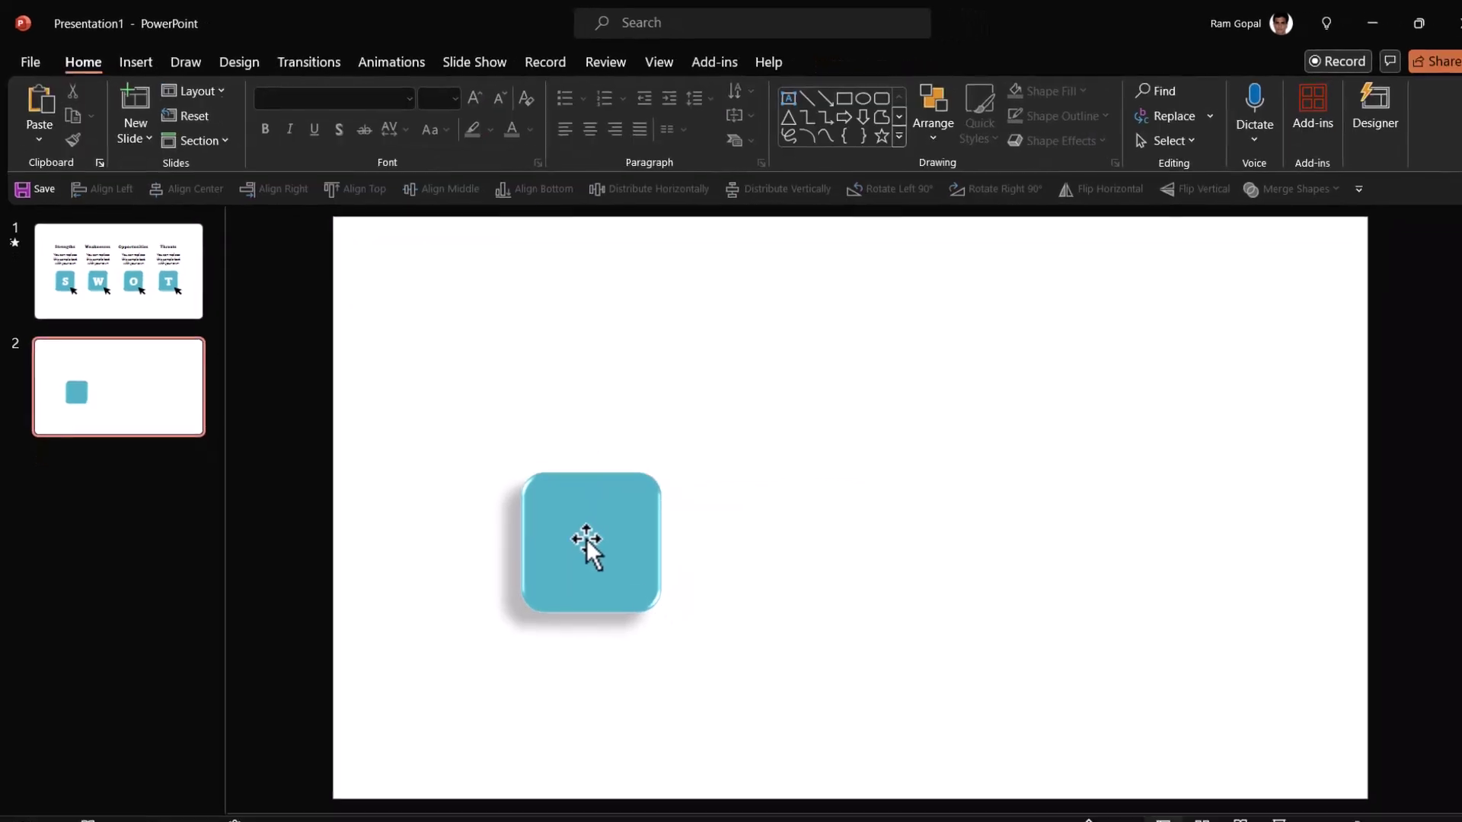
pyautogui.click(586, 540)
pyautogui.doubleClick(574, 524)
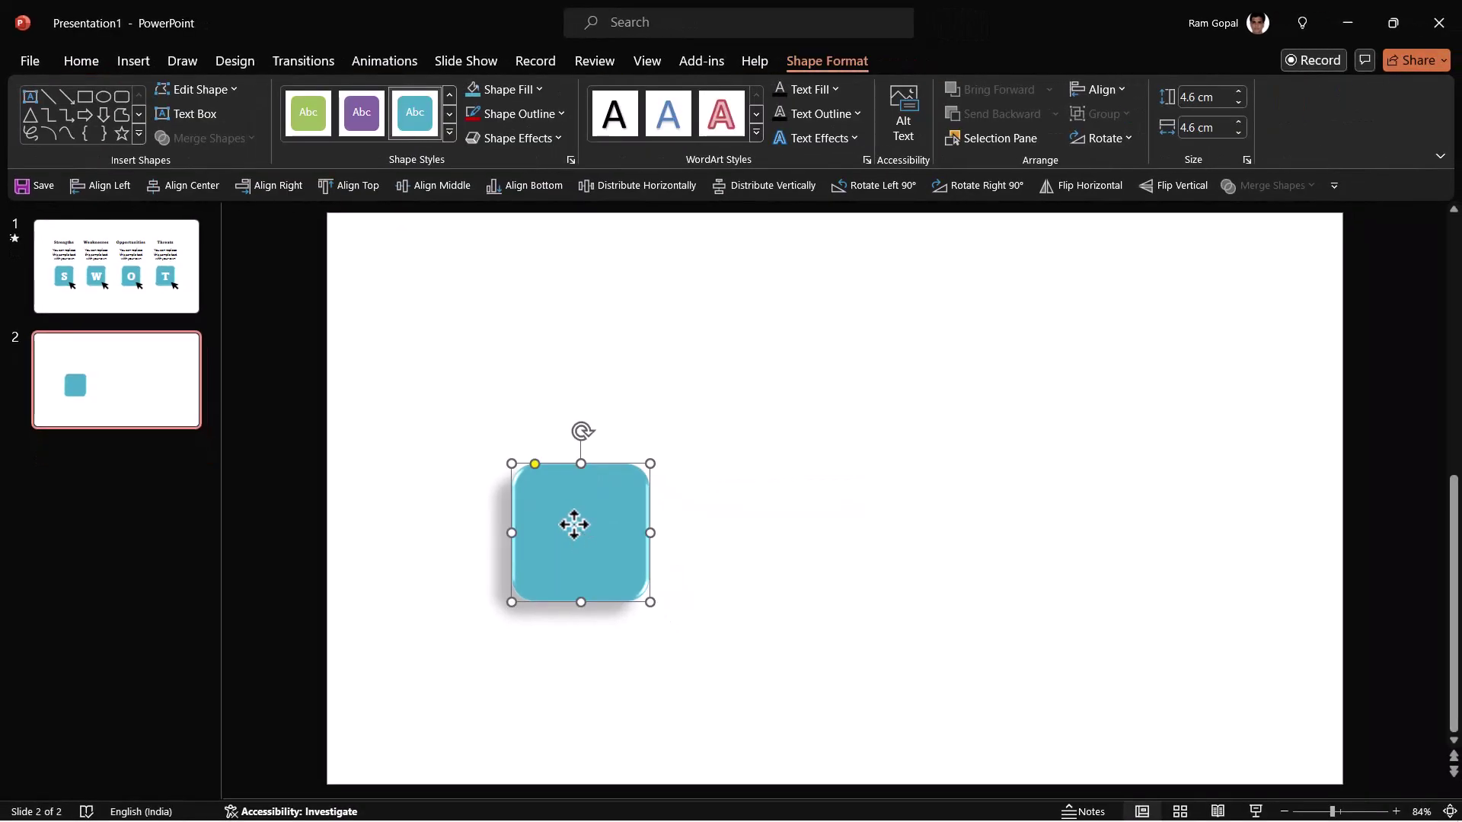
pyautogui.write('S')
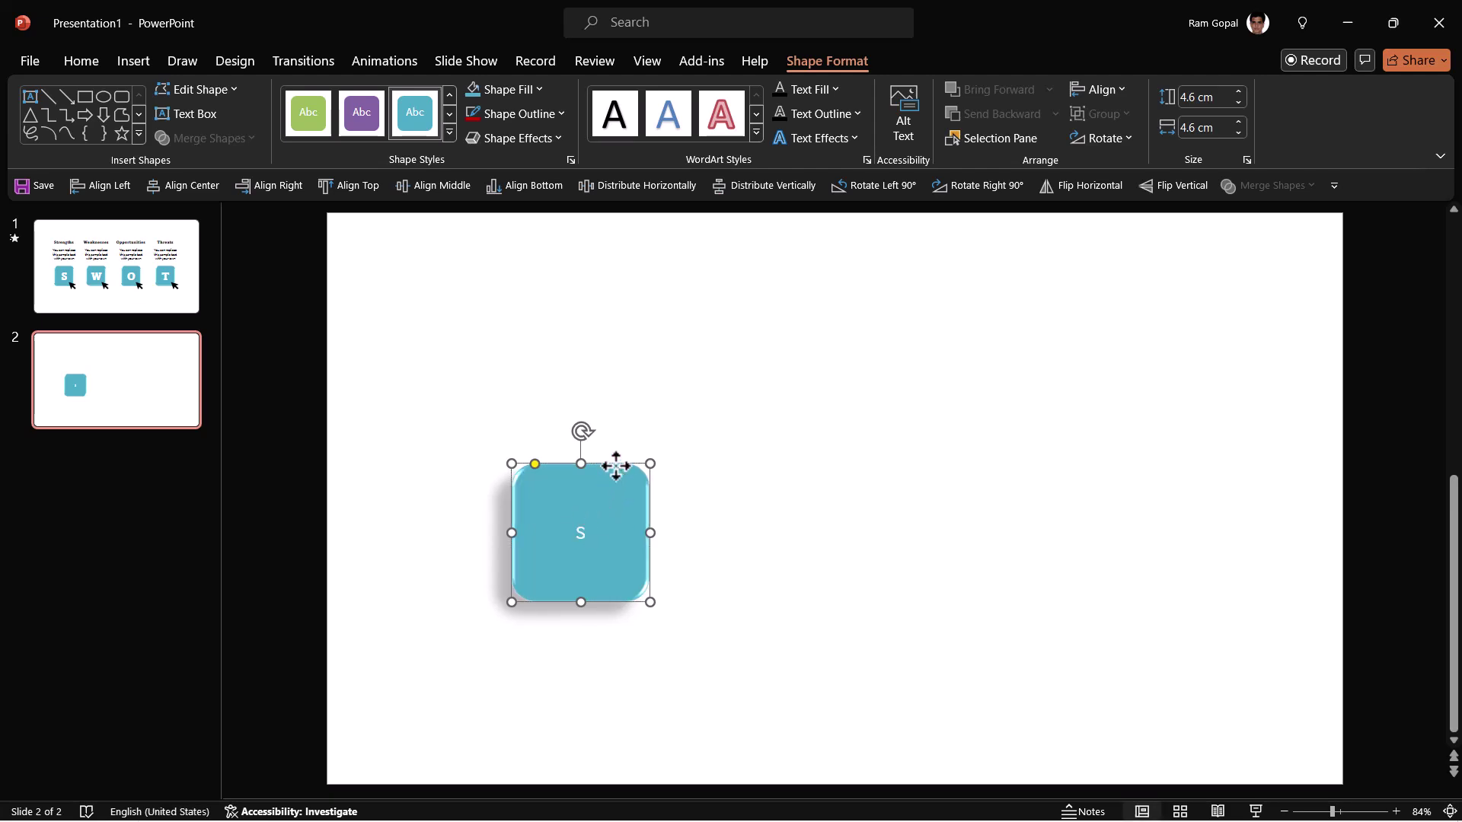
# - Set the S to Tw Cen MT Condensed Extra Bold at size 96
pyautogui.click(96, 65)
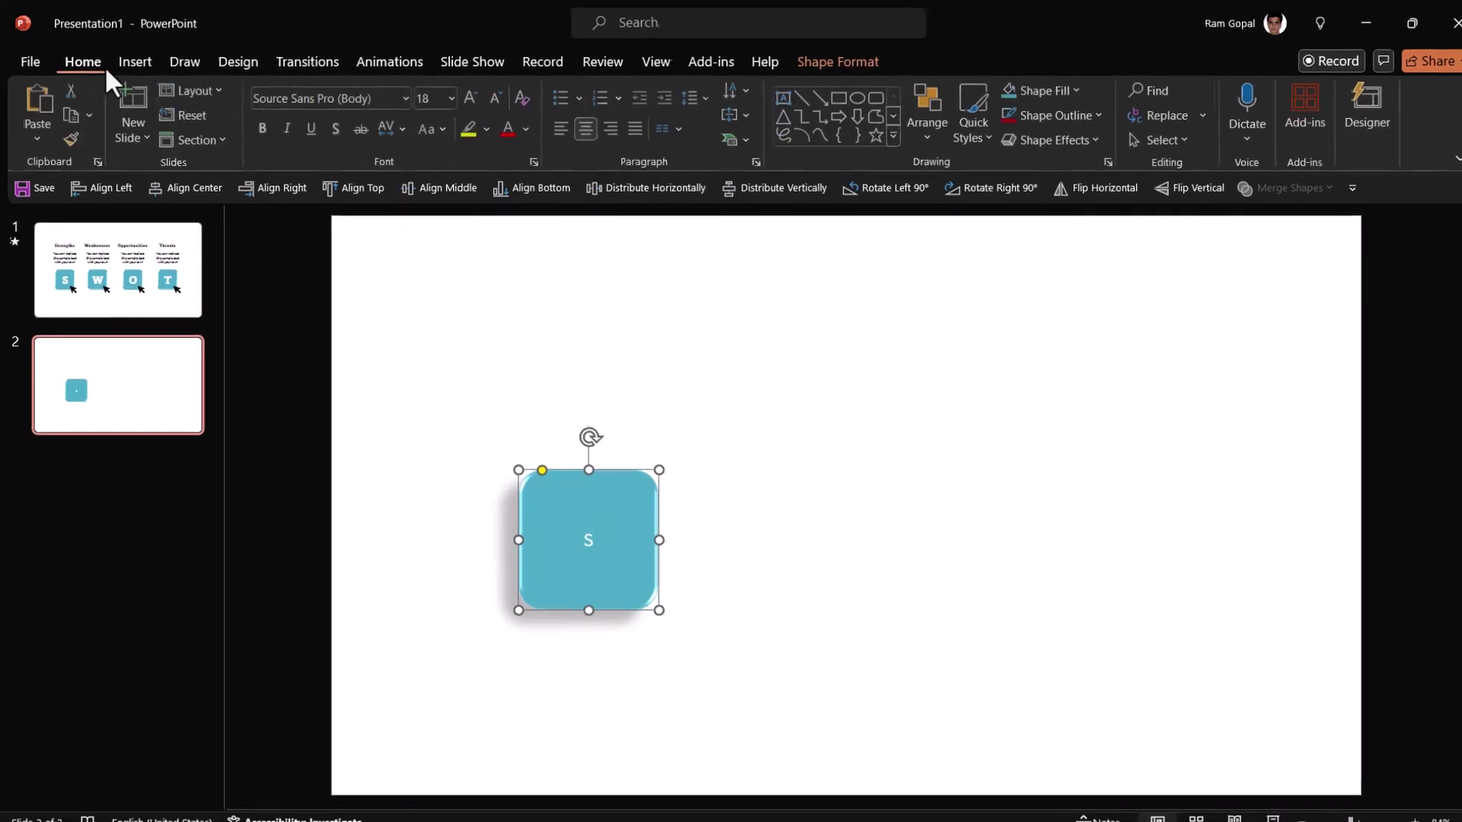
pyautogui.click(405, 98)
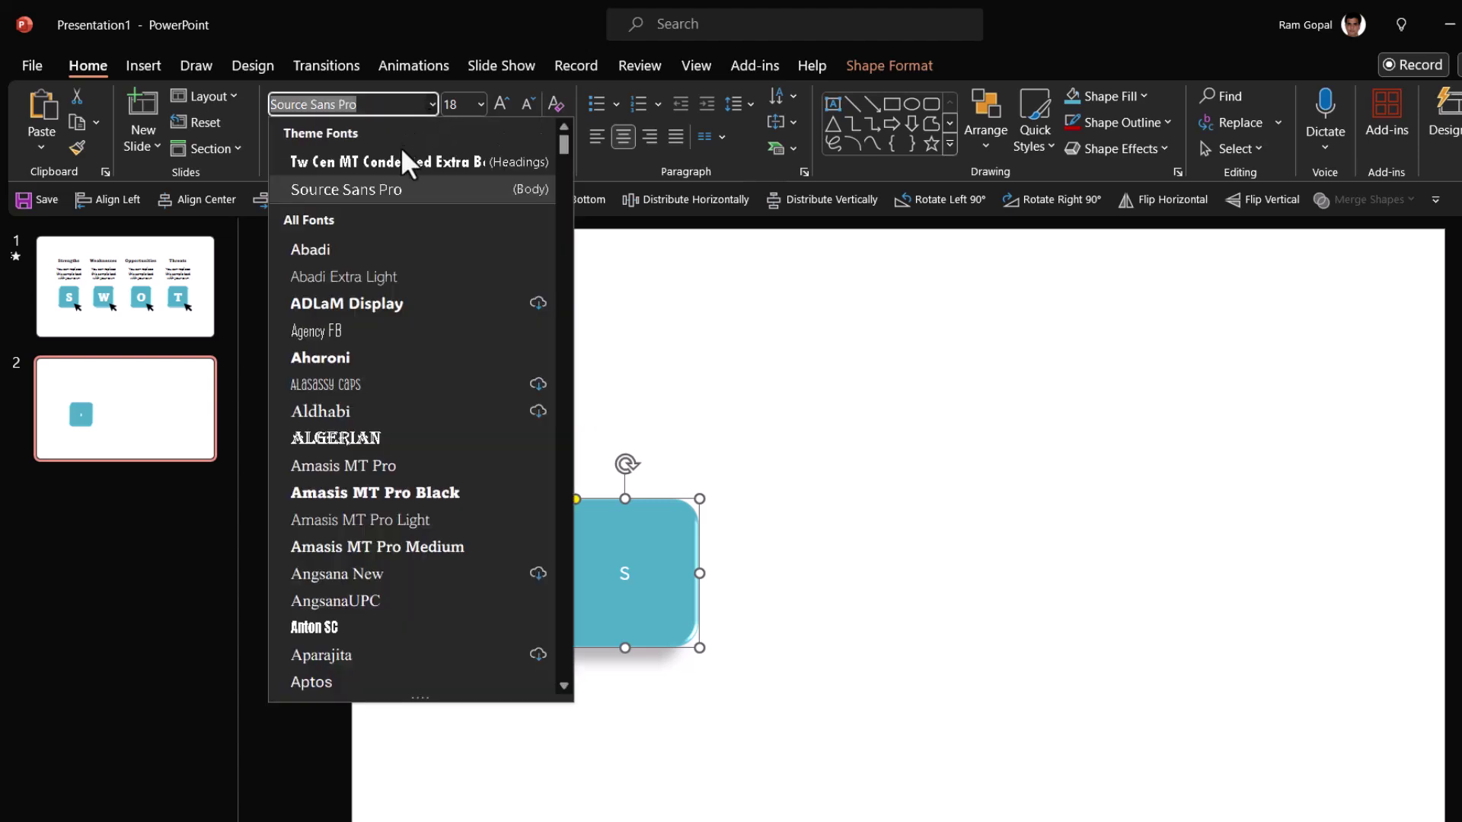
pyautogui.click(399, 158)
pyautogui.click(505, 108)
pyautogui.click(505, 108)
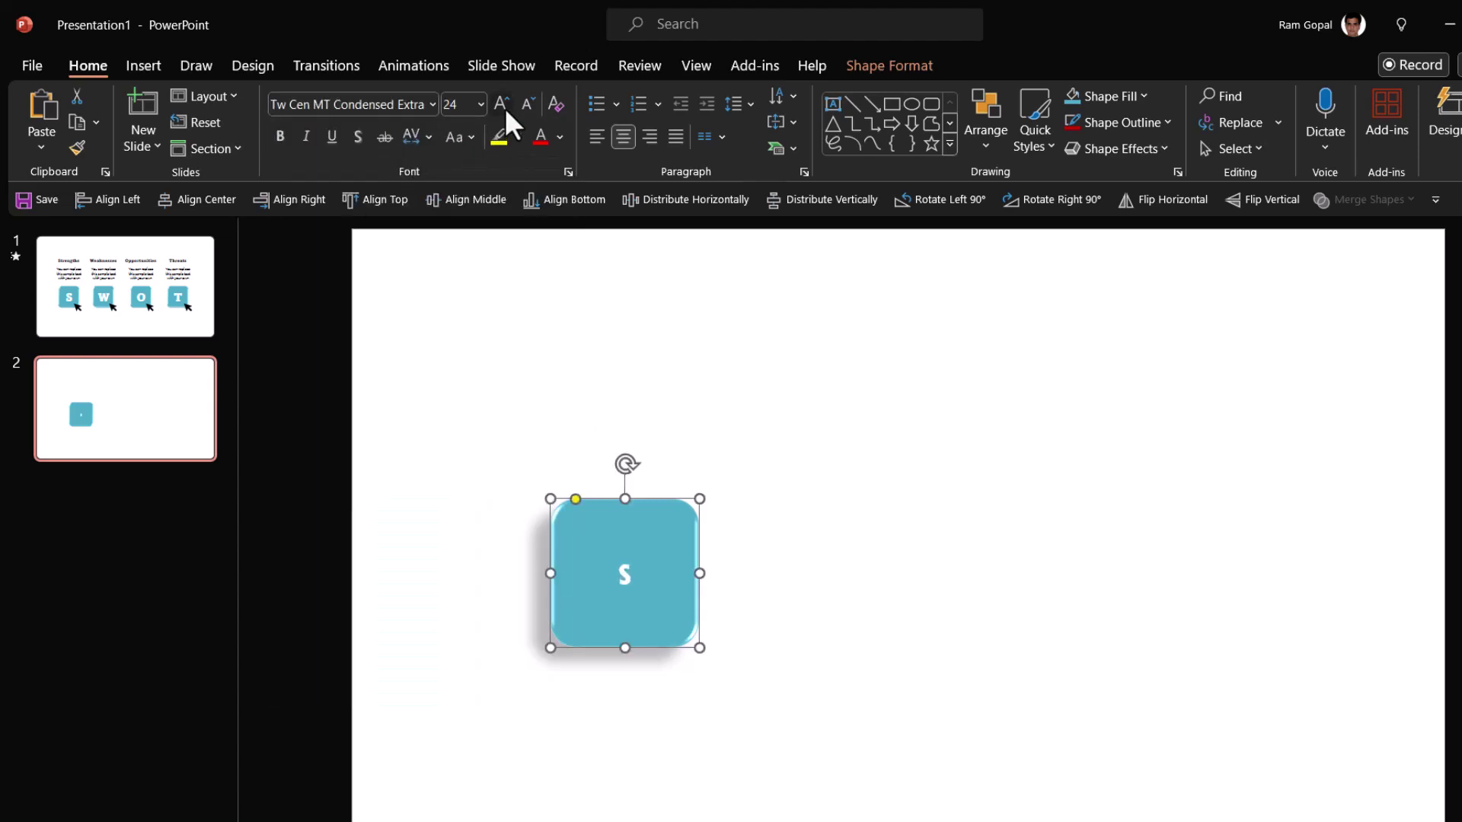
pyautogui.click(505, 108)
pyautogui.click(505, 108)
pyautogui.click(505, 108)
pyautogui.click(480, 104)
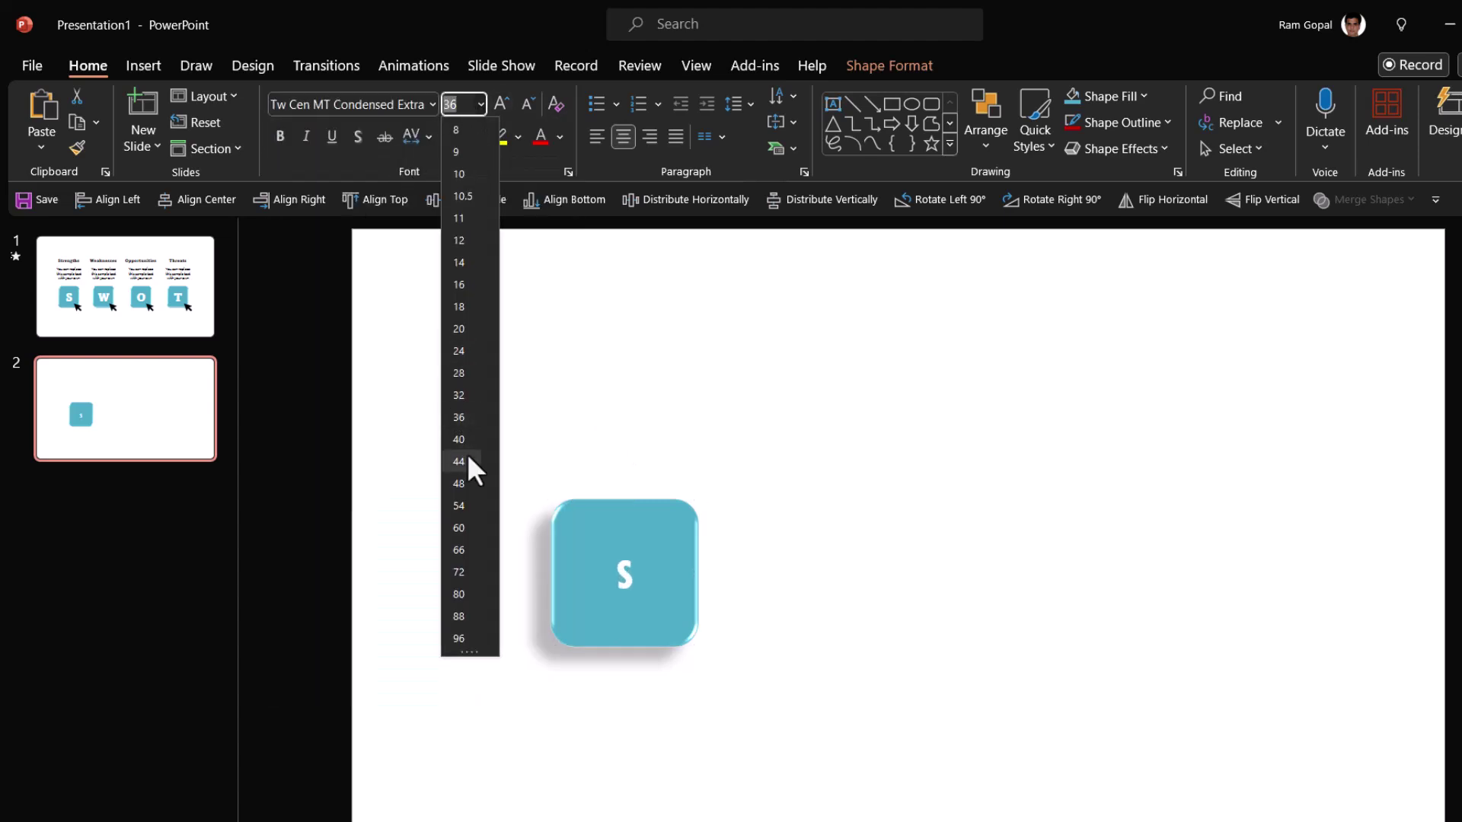
pyautogui.click(484, 633)
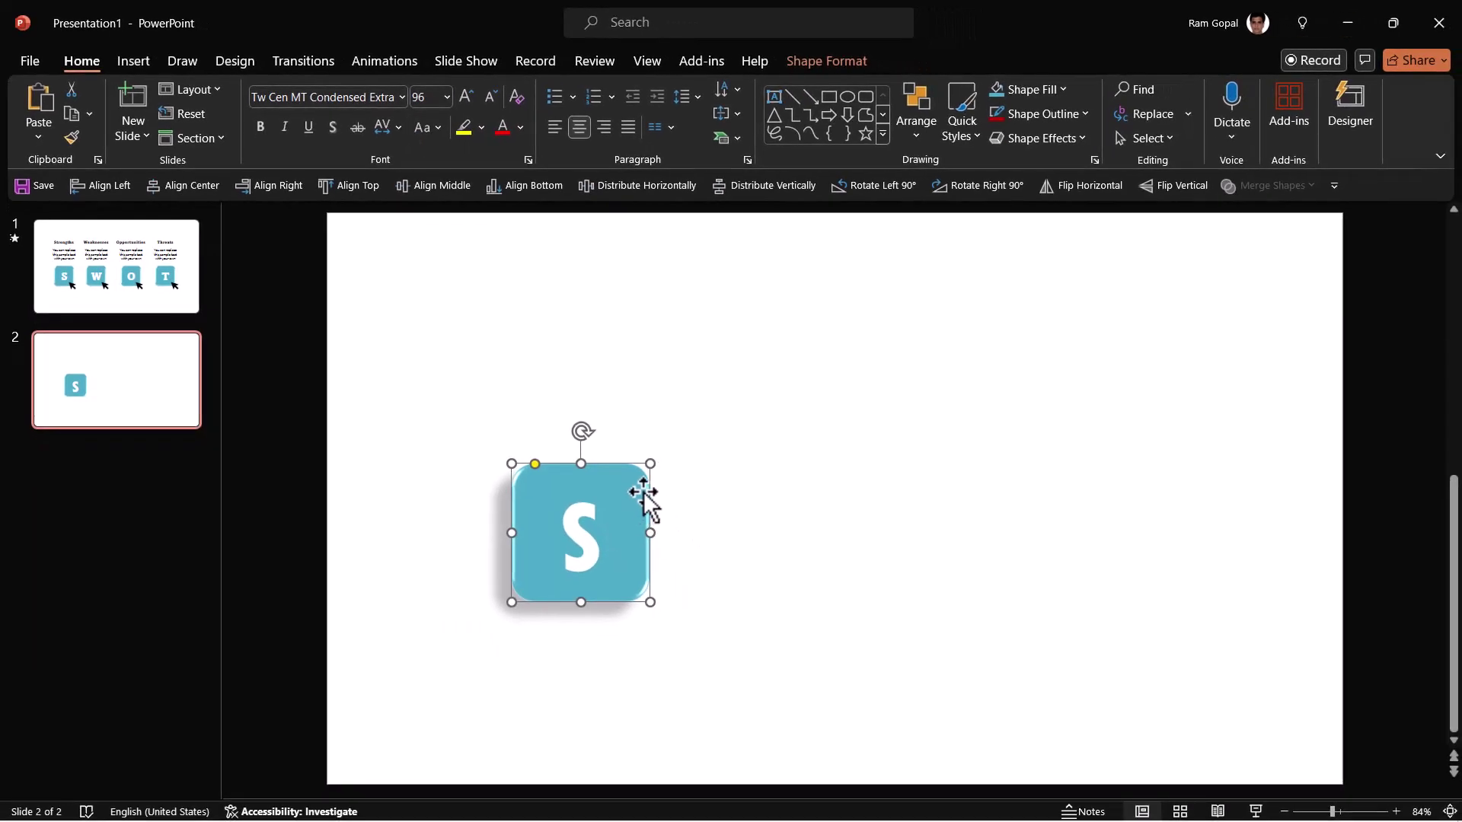
# - Duplicate the S square with Ctrl+D, place the copy to its right, and remove its 3D preset
pyautogui.hotkey('ctrl', 'd')
pyautogui.moveTo(643, 492); pyautogui.dragTo(794, 484)
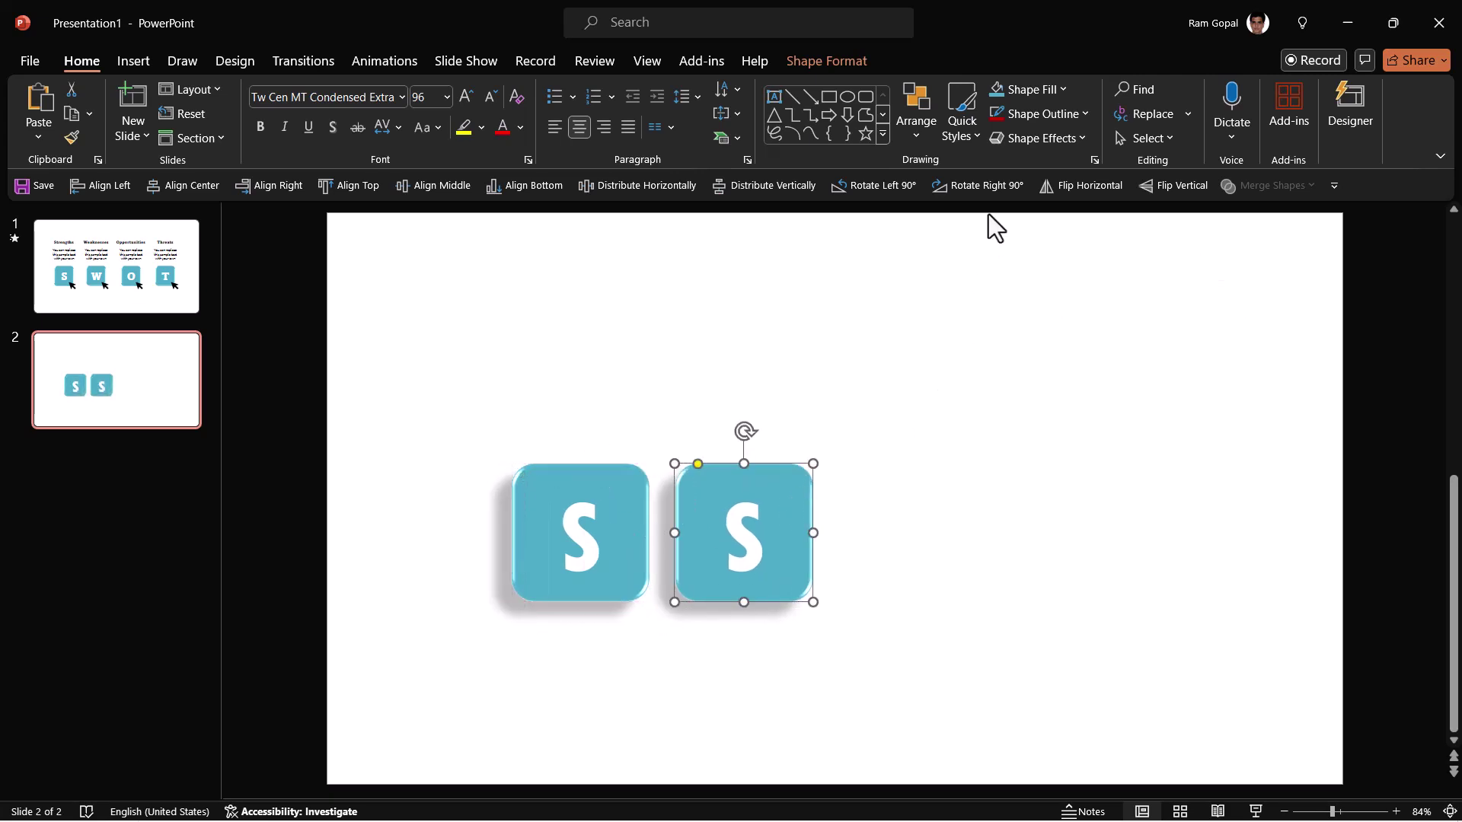
pyautogui.click(1037, 138)
pyautogui.moveTo(1040, 170)
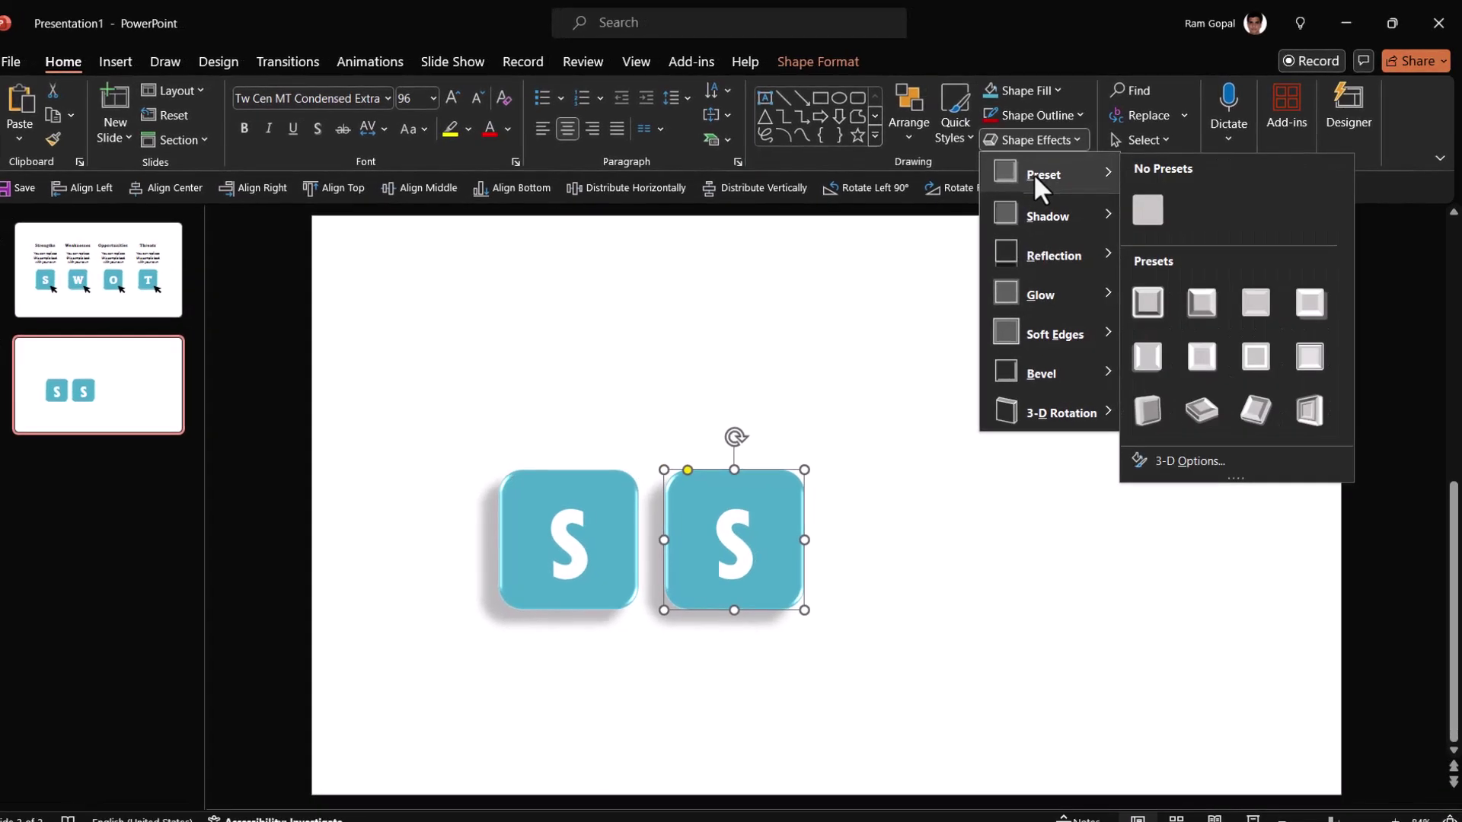
pyautogui.click(1134, 207)
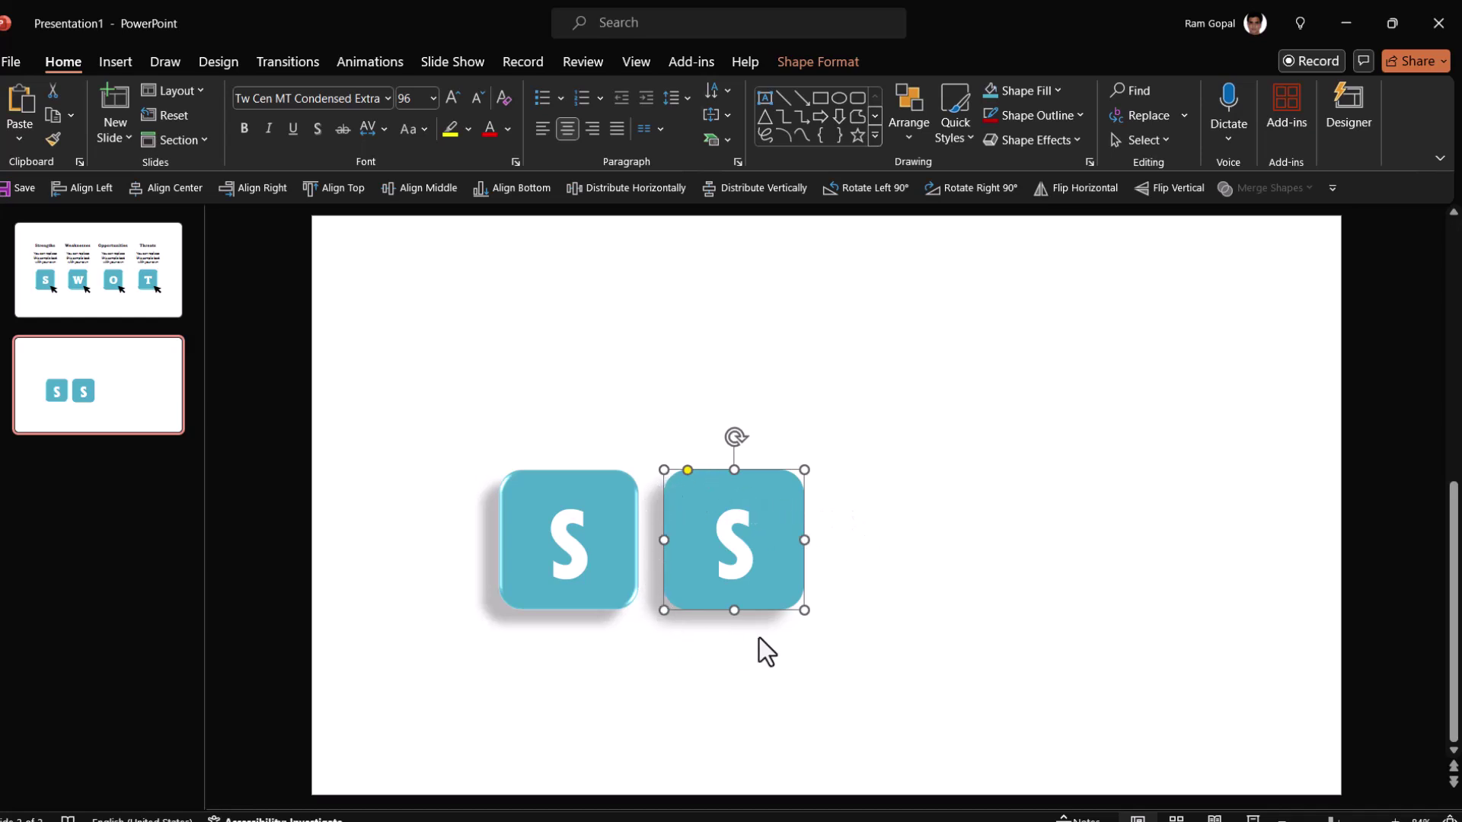
# - Give the copy the first Inner shadow preset with an 8 pt distance
pyautogui.click(1046, 141)
pyautogui.moveTo(1055, 216)
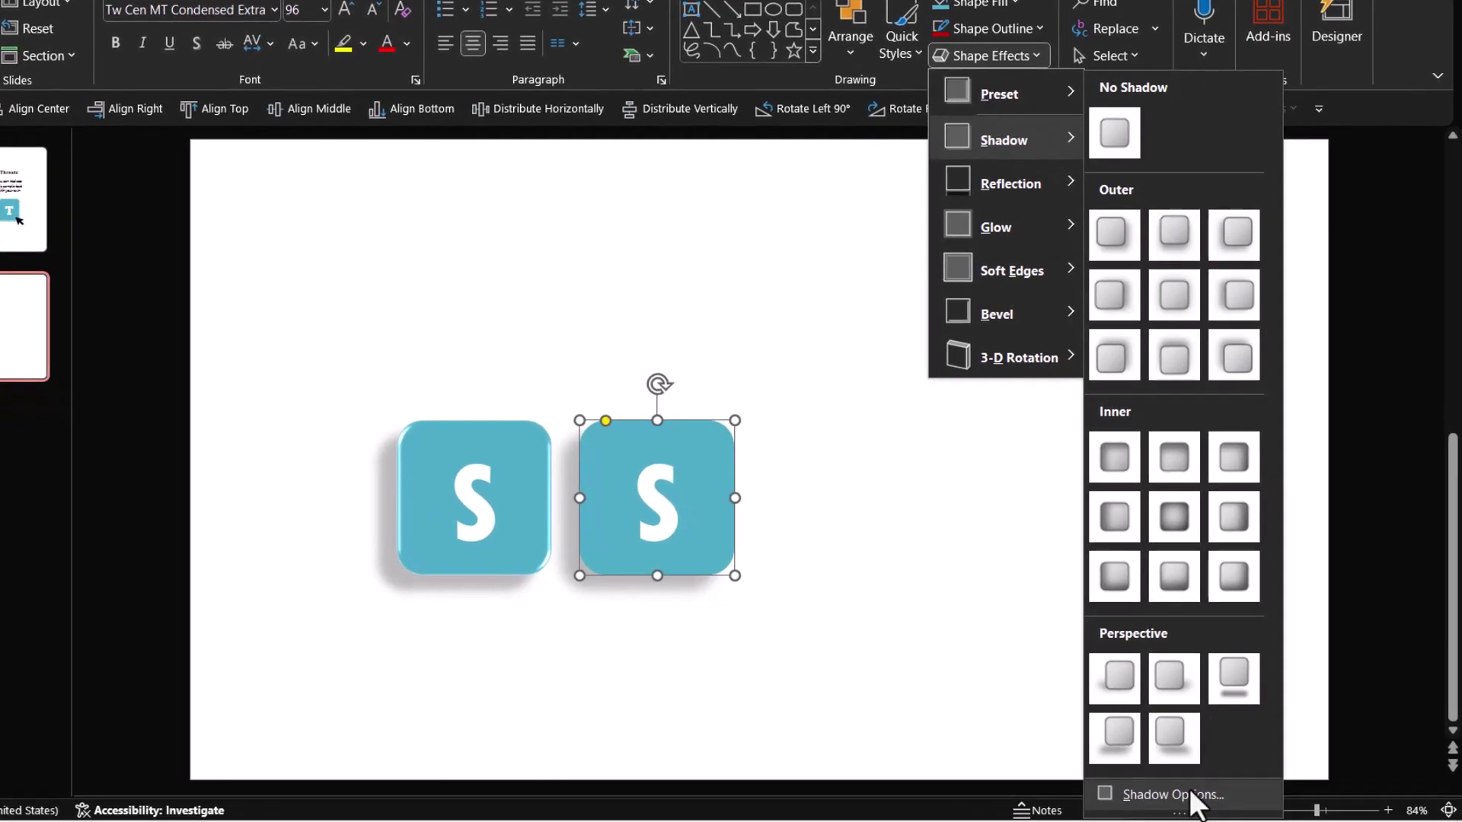
pyautogui.click(1191, 799)
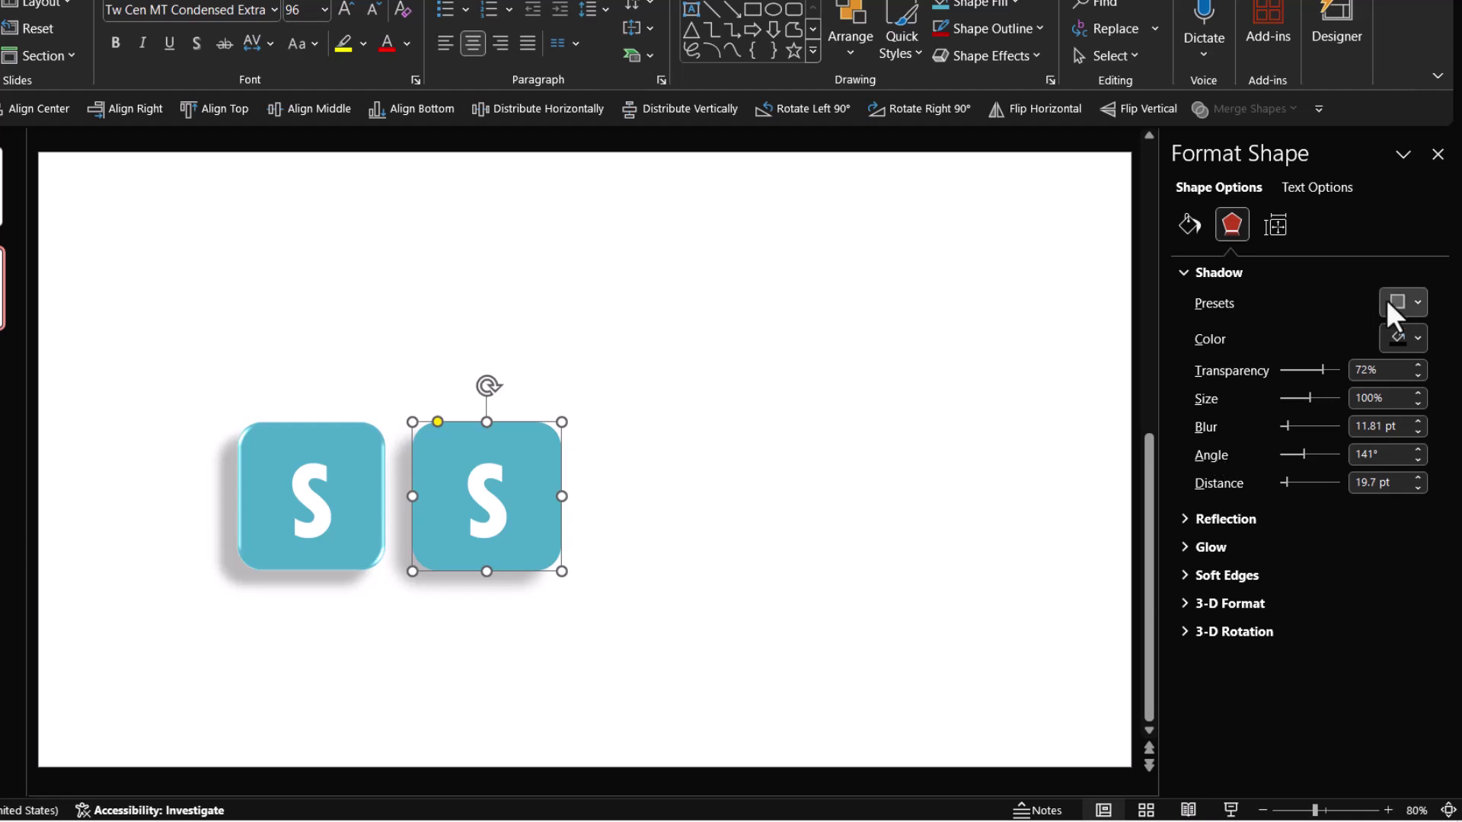
pyautogui.click(1393, 305)
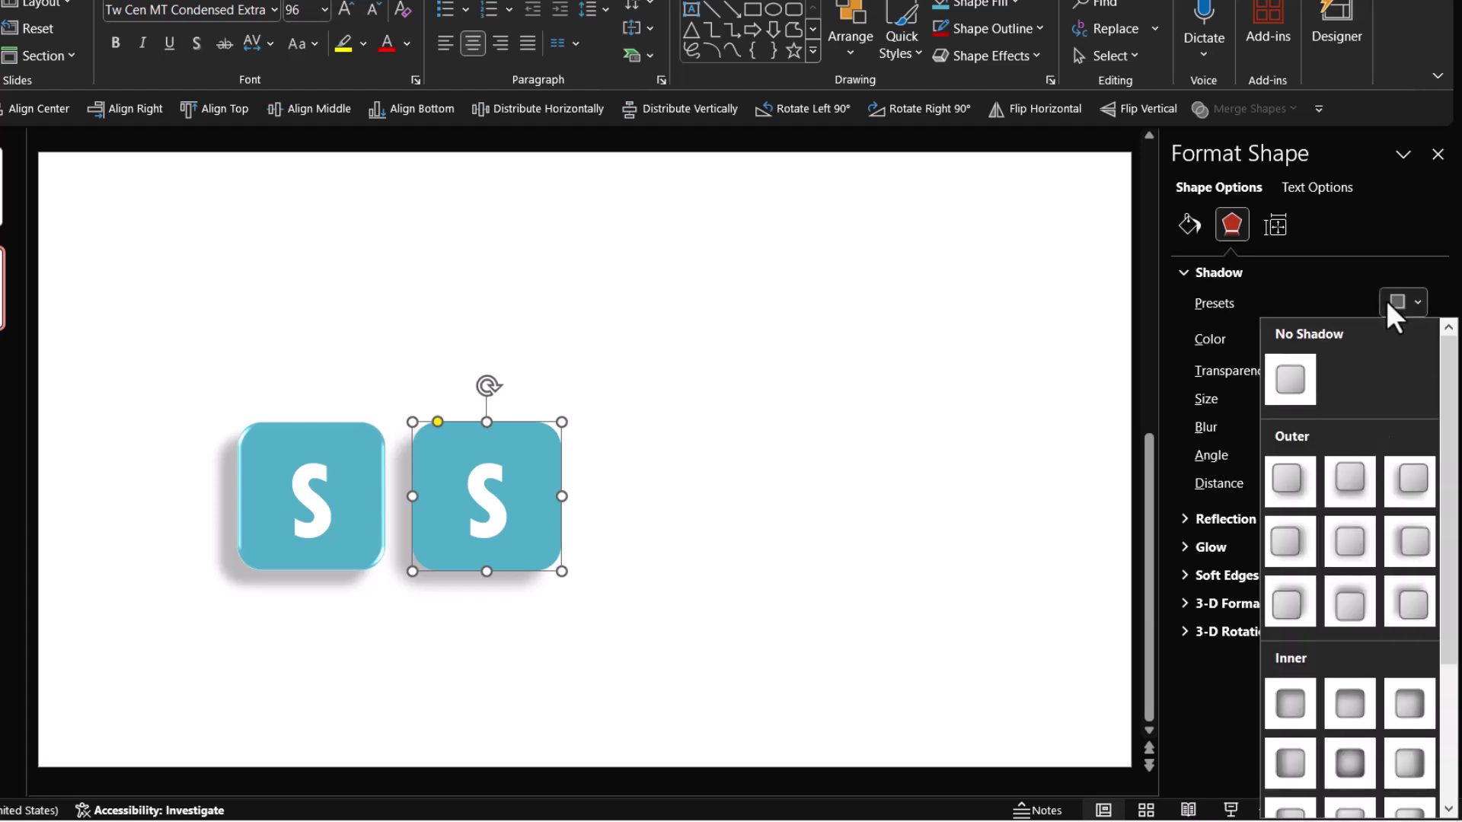
pyautogui.click(1294, 712)
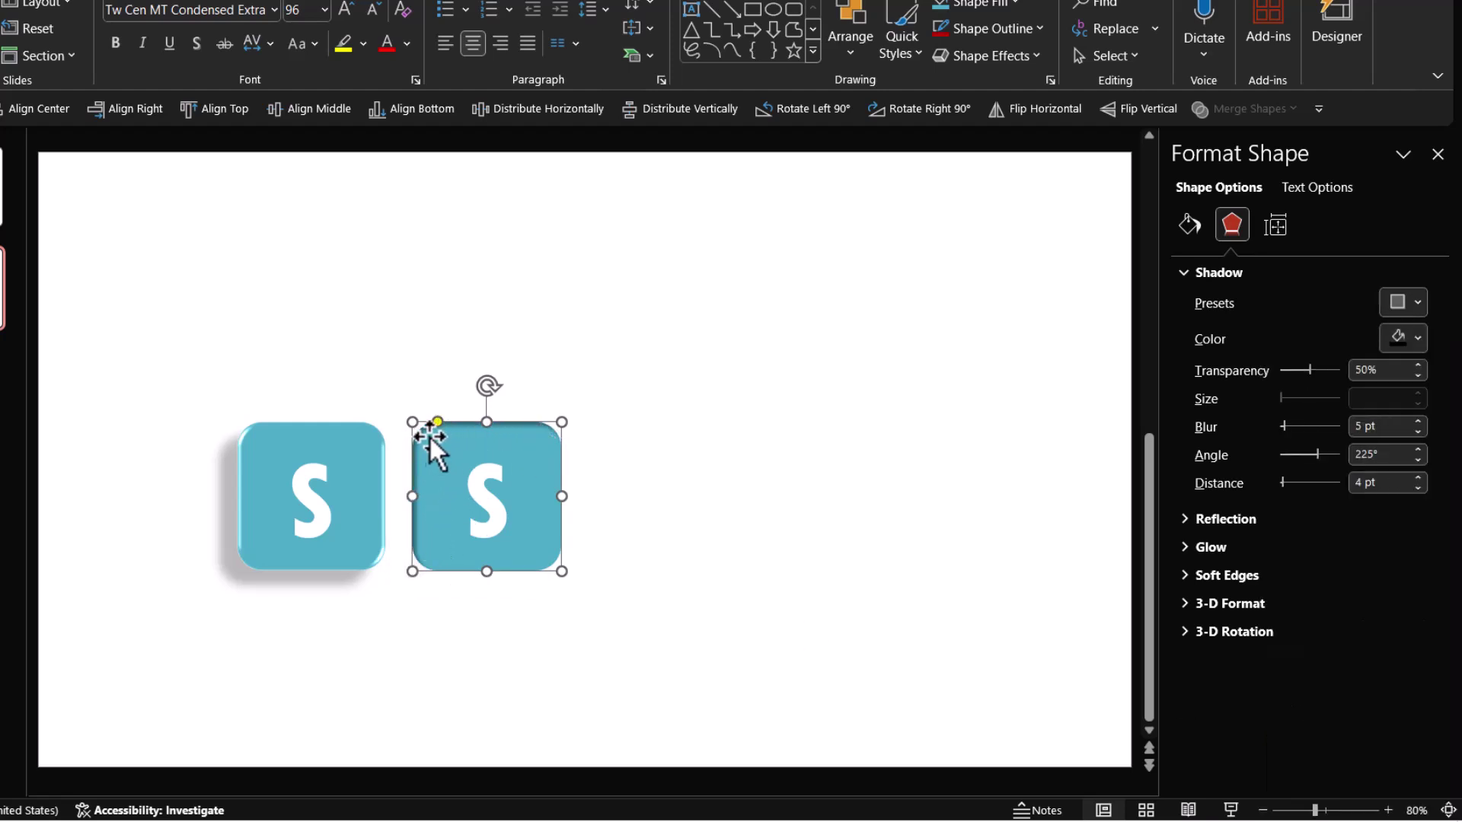
pyautogui.click(1417, 478)
pyautogui.click(1417, 478)
pyautogui.click(1417, 478)
pyautogui.click(1418, 479)
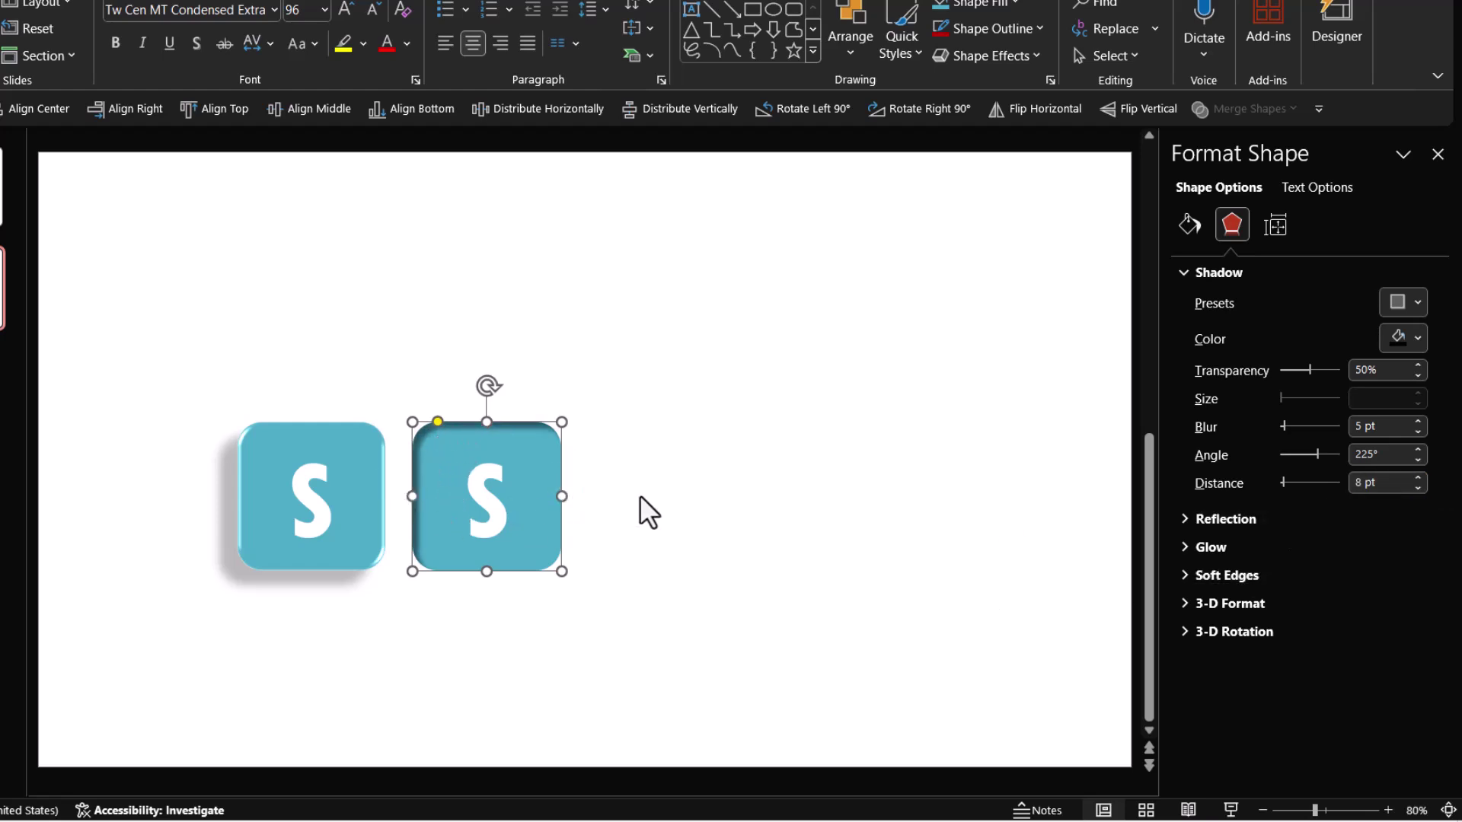
# - Insert the solid black cursor stock icon and move it down-right of the S tiles
pyautogui.click(650, 553)
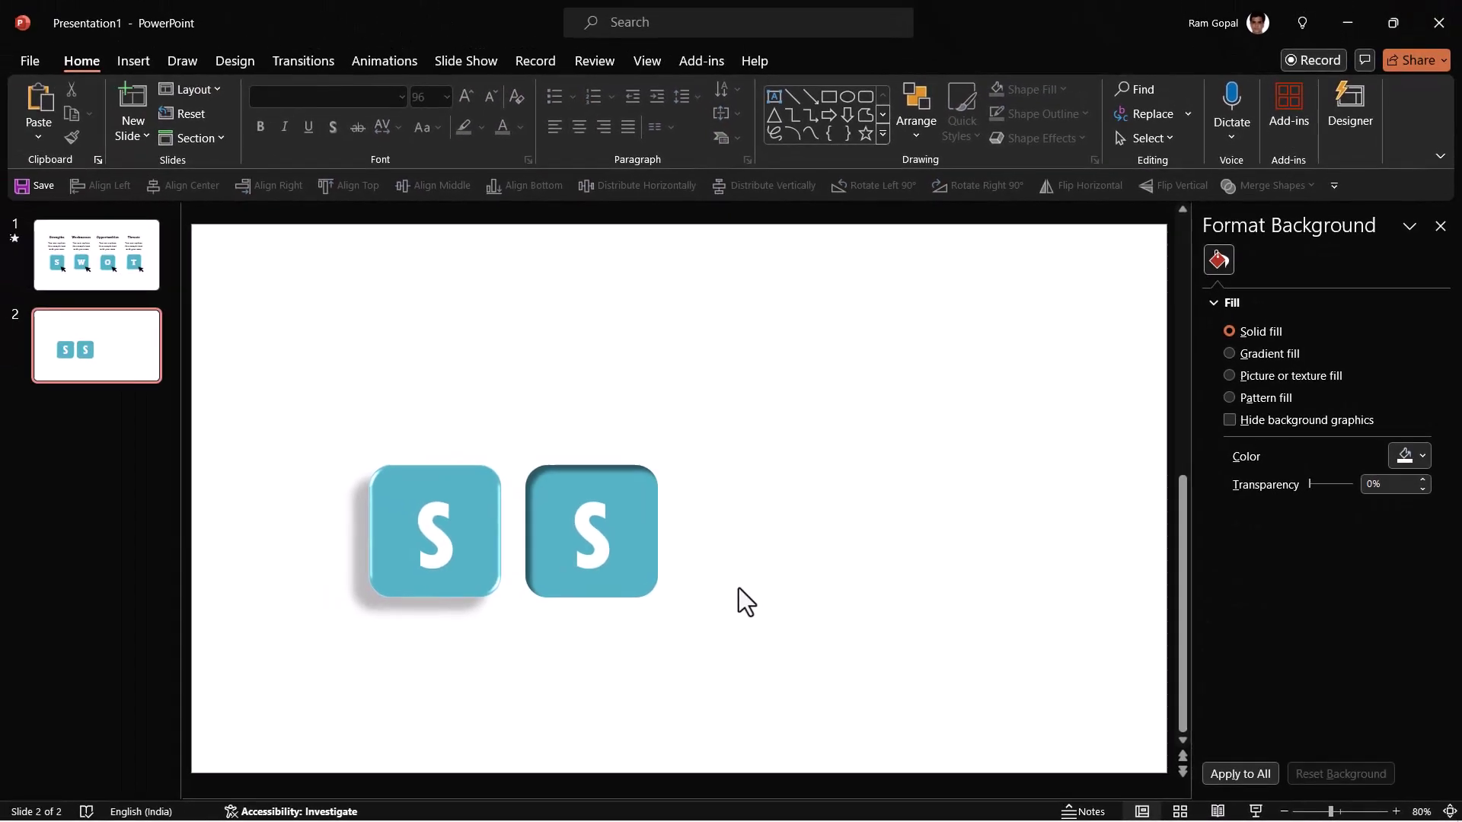
pyautogui.click(146, 65)
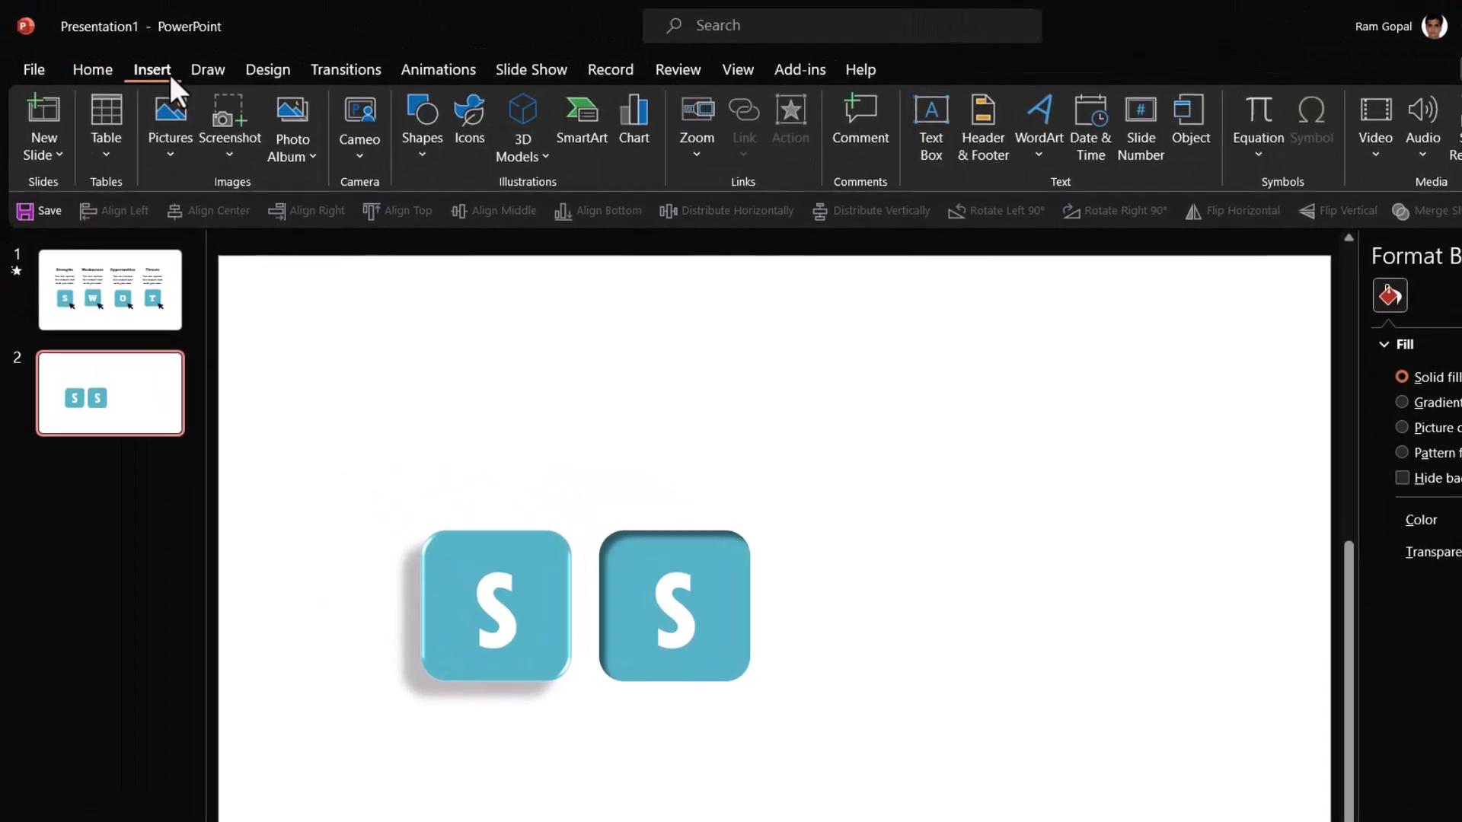
pyautogui.click(472, 147)
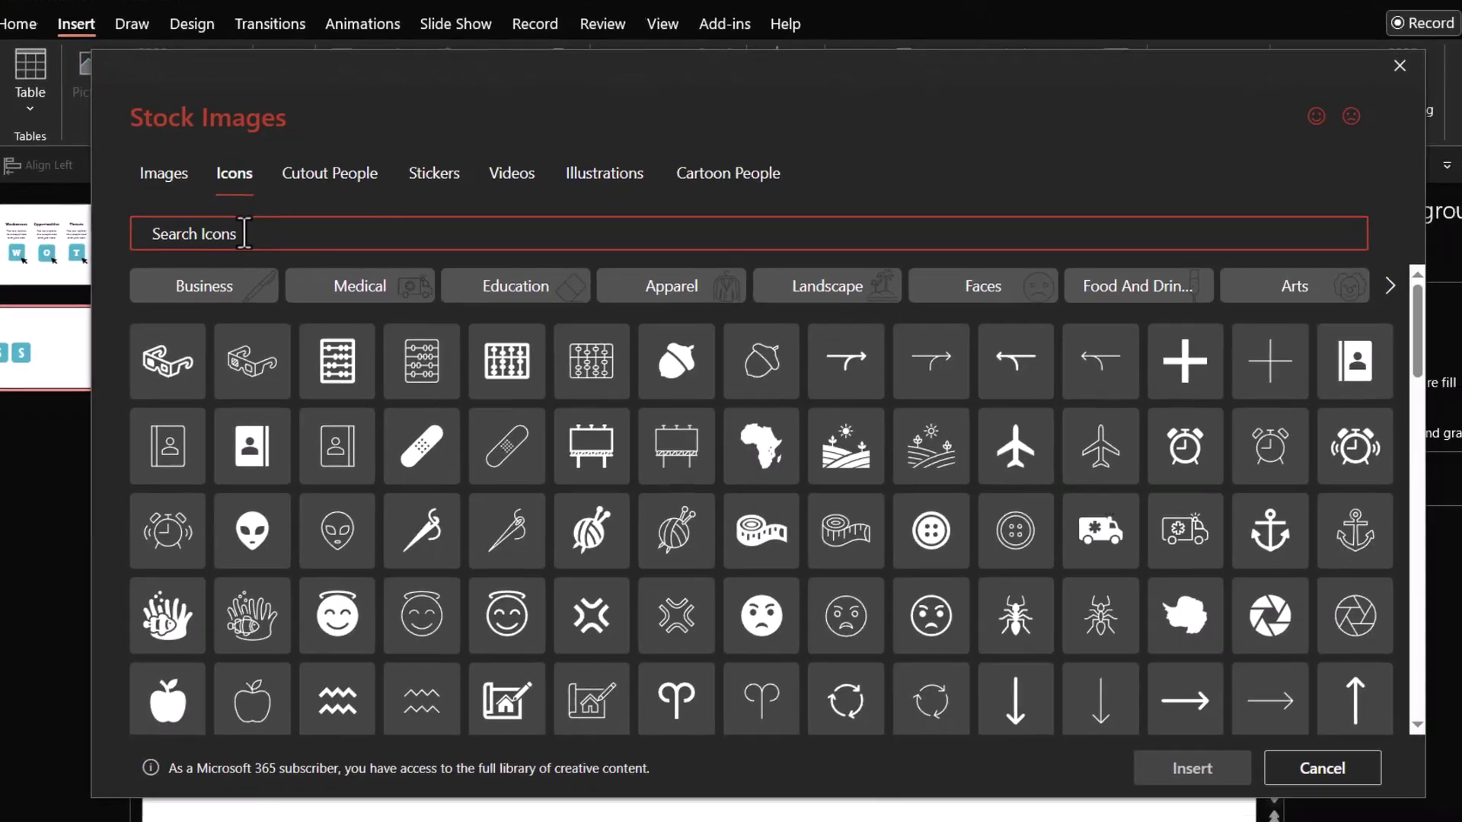
pyautogui.write('cursor')
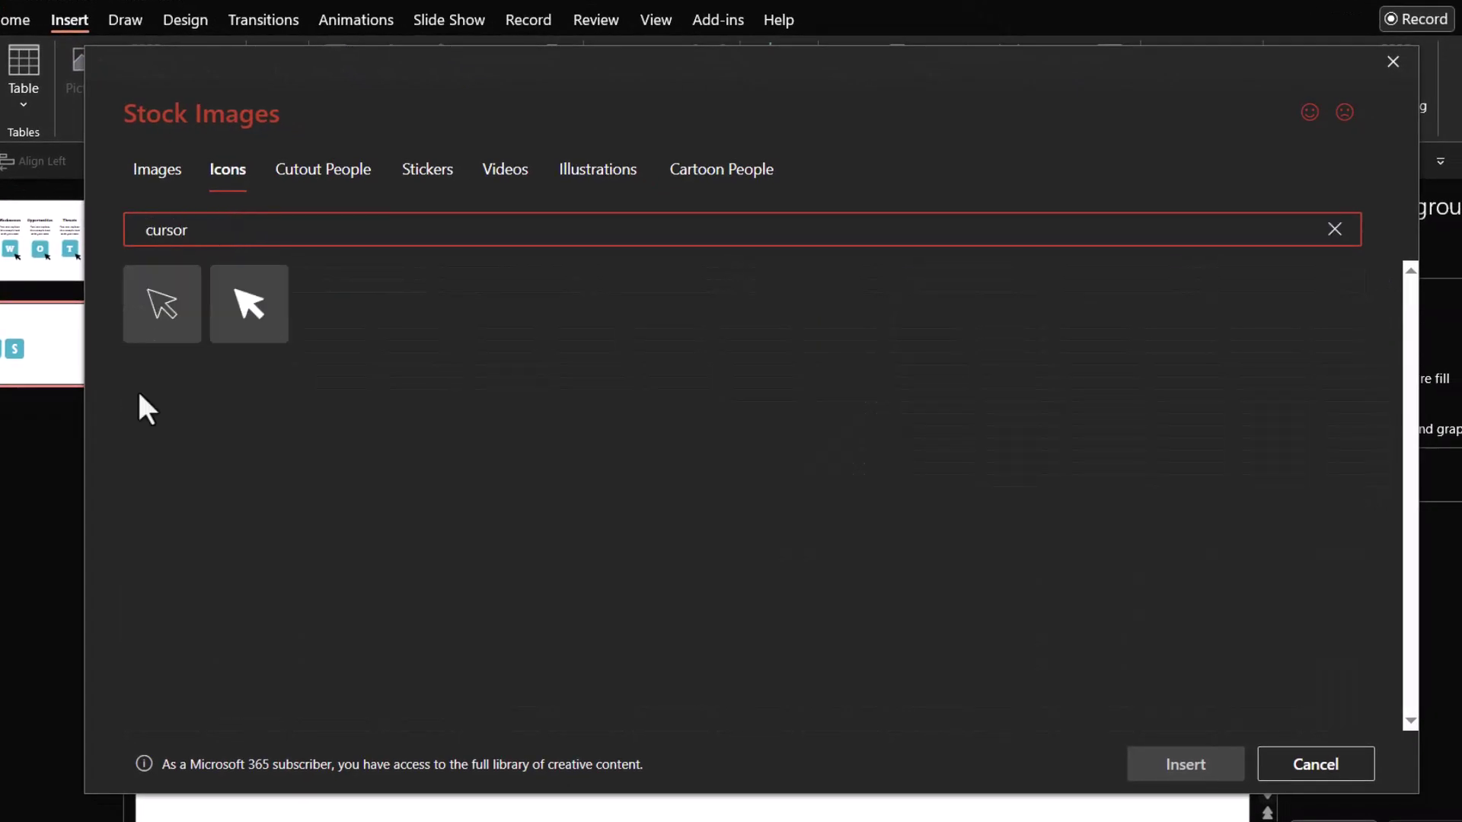
pyautogui.click(255, 328)
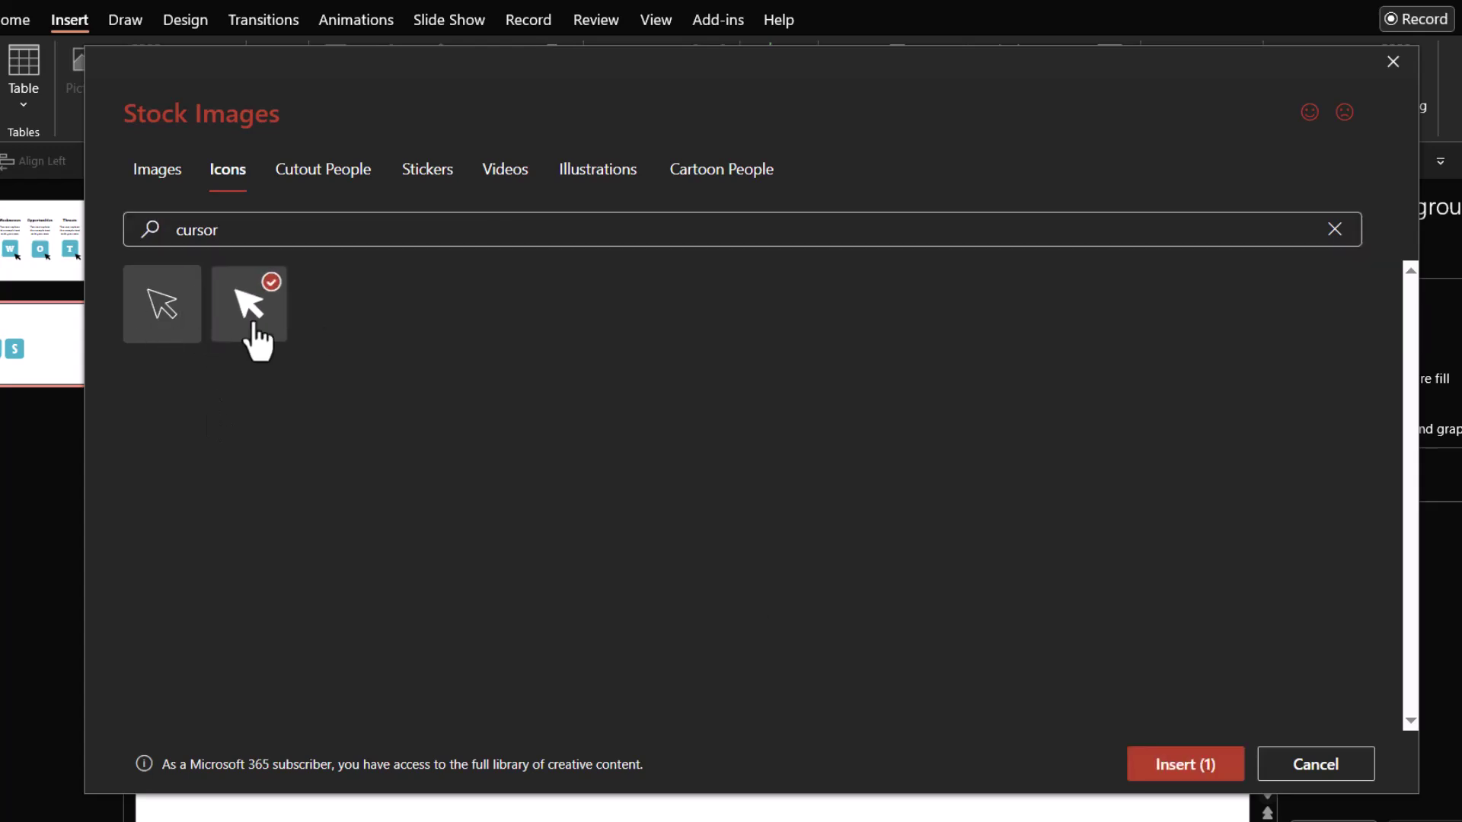
pyautogui.click(1142, 771)
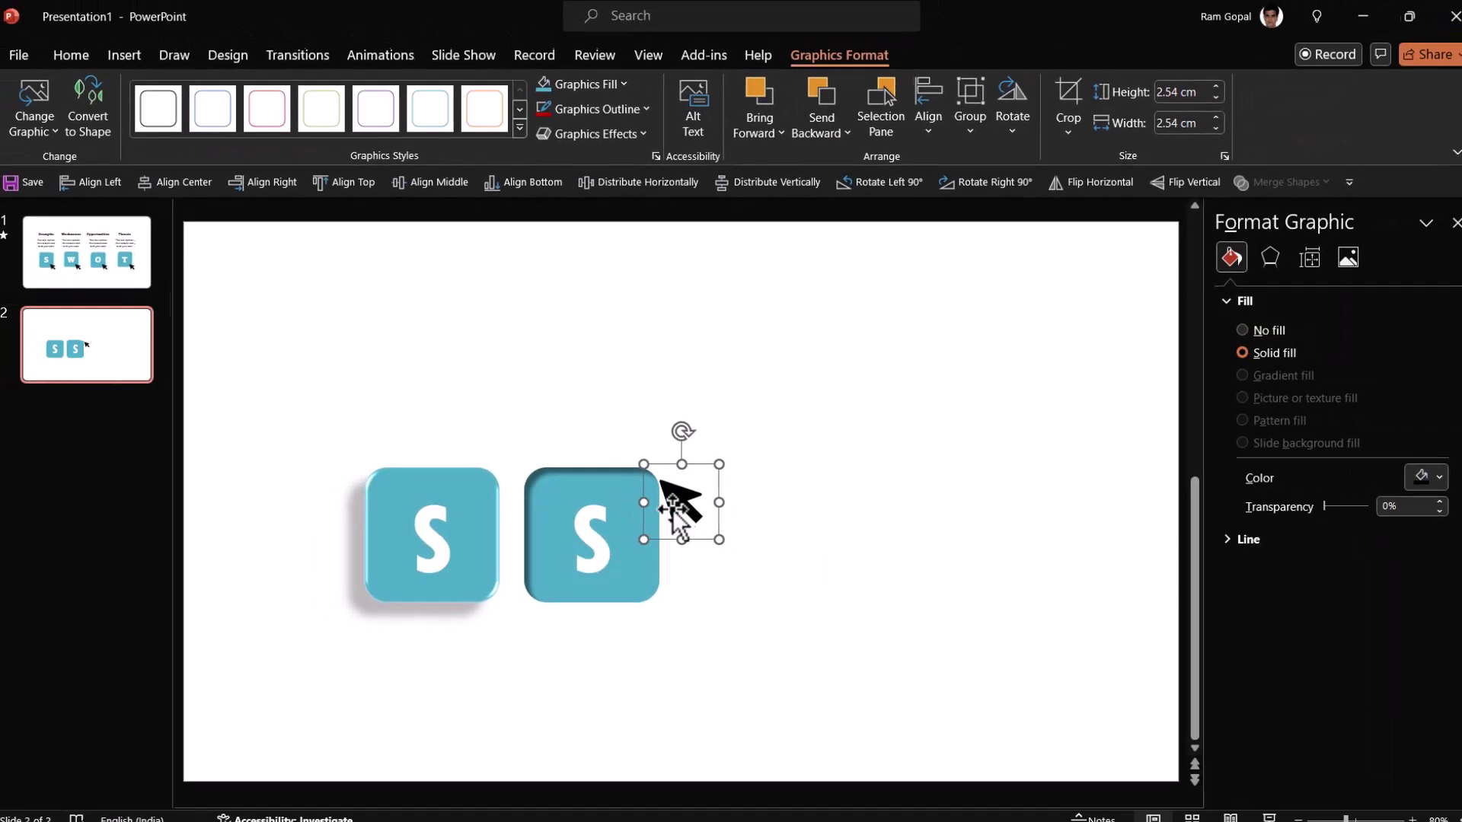
pyautogui.moveTo(708, 525); pyautogui.dragTo(786, 584)
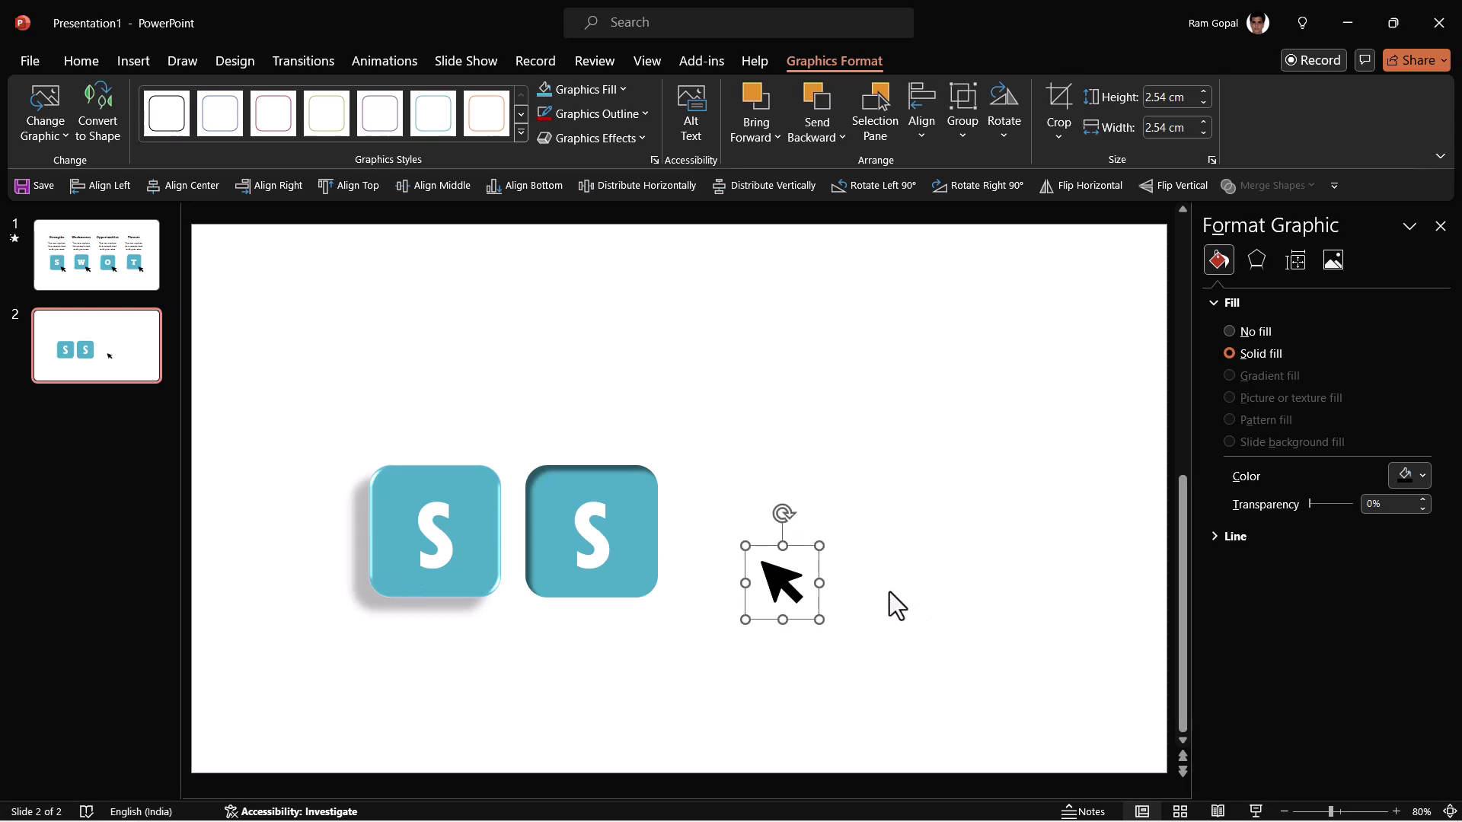
# - Give the cursor icon a Rise Up entrance animation from More Entrance Effects
pyautogui.click(403, 63)
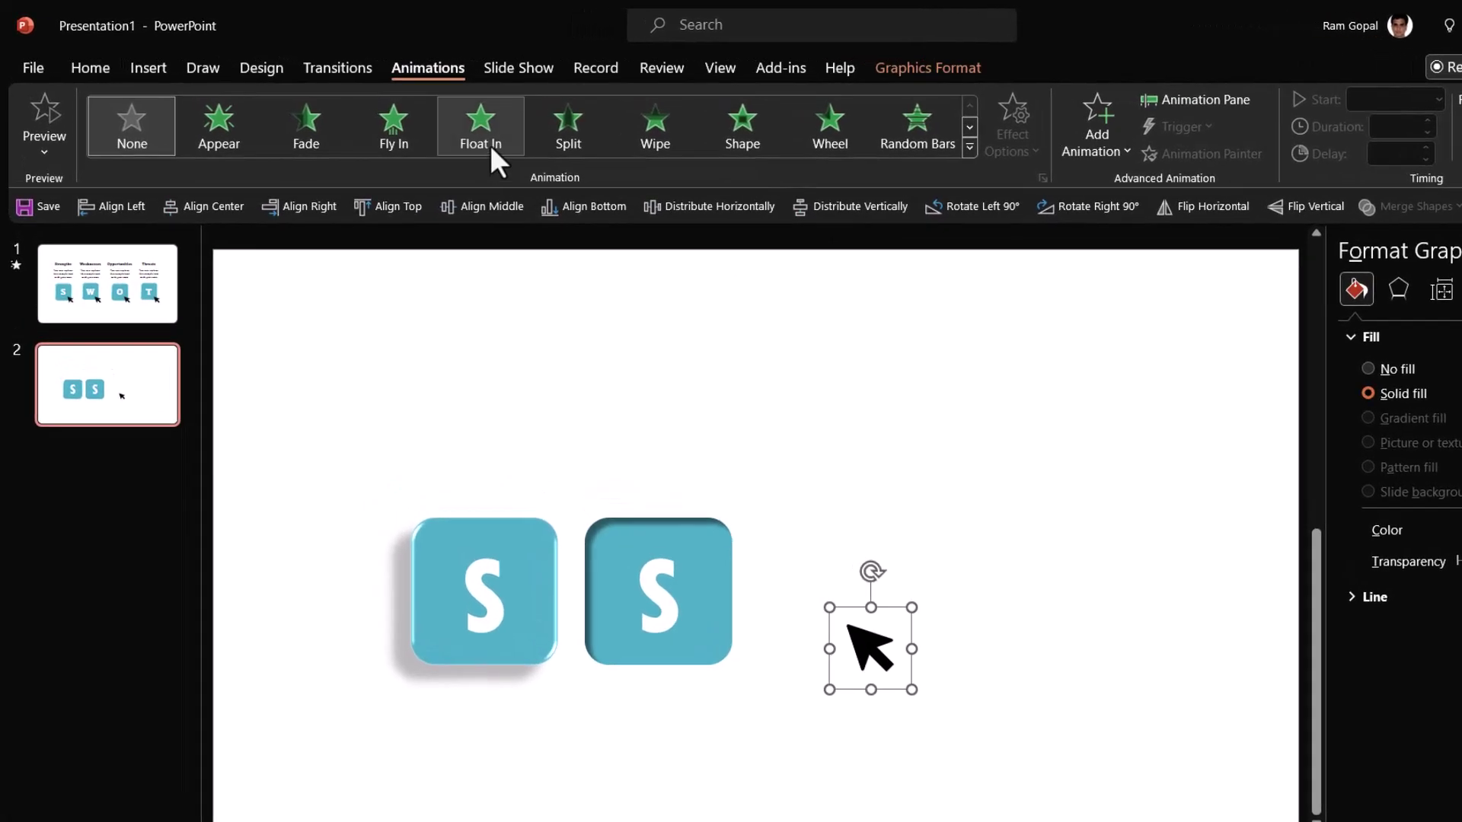
pyautogui.click(970, 146)
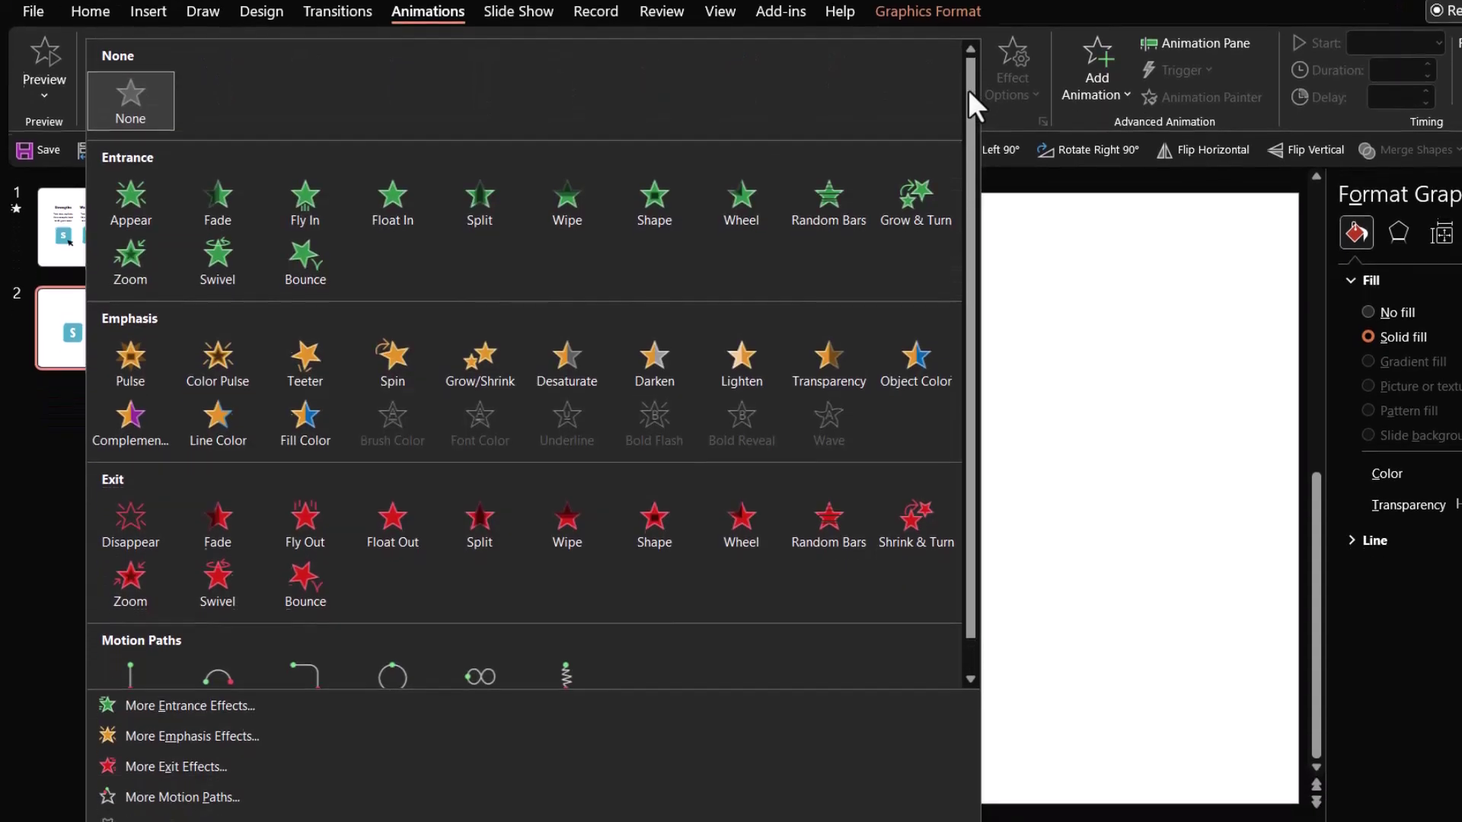
pyautogui.click(192, 758)
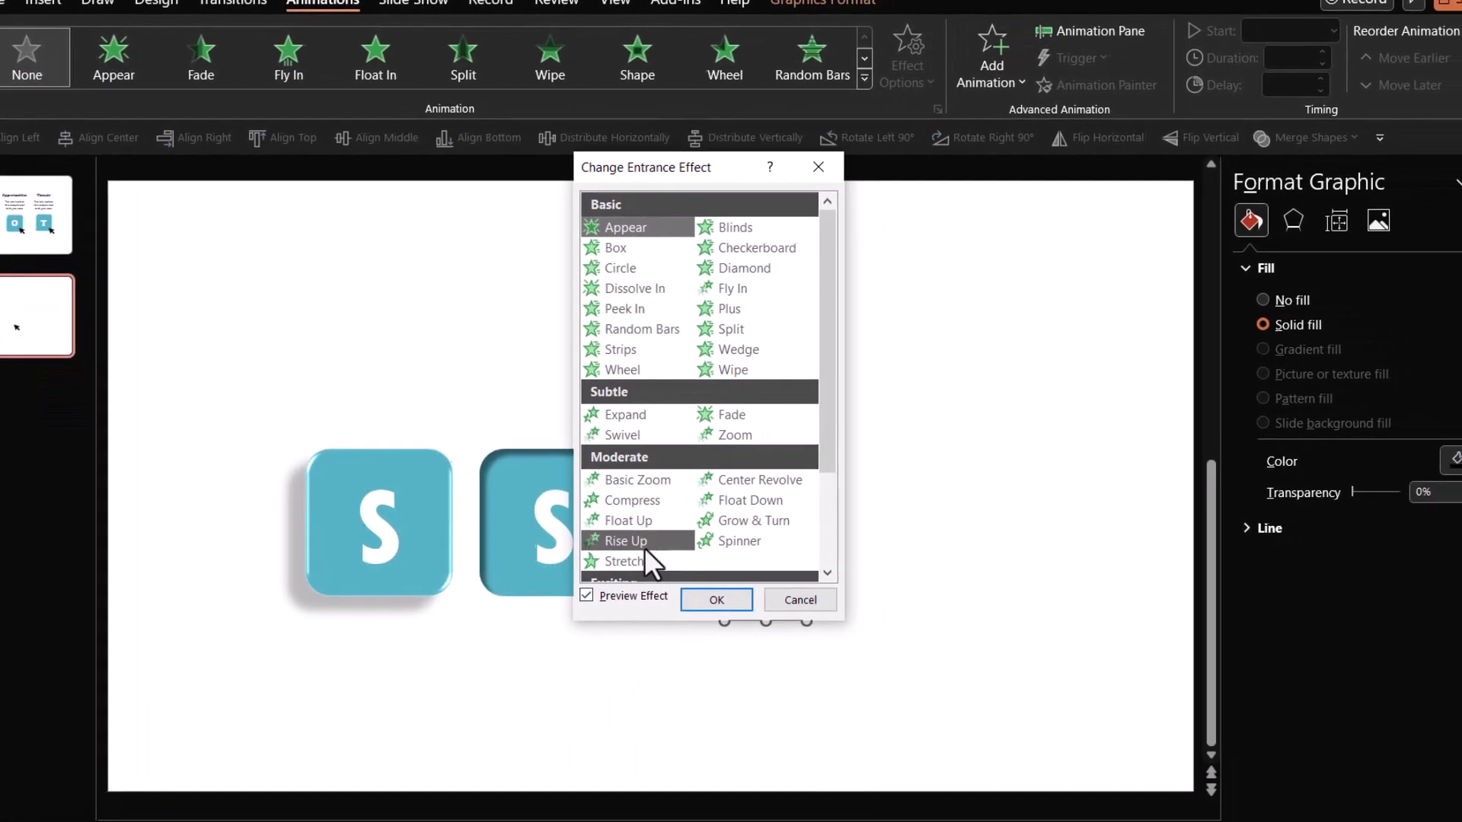
pyautogui.scroll(-1, 708, 518)
pyautogui.click(632, 477)
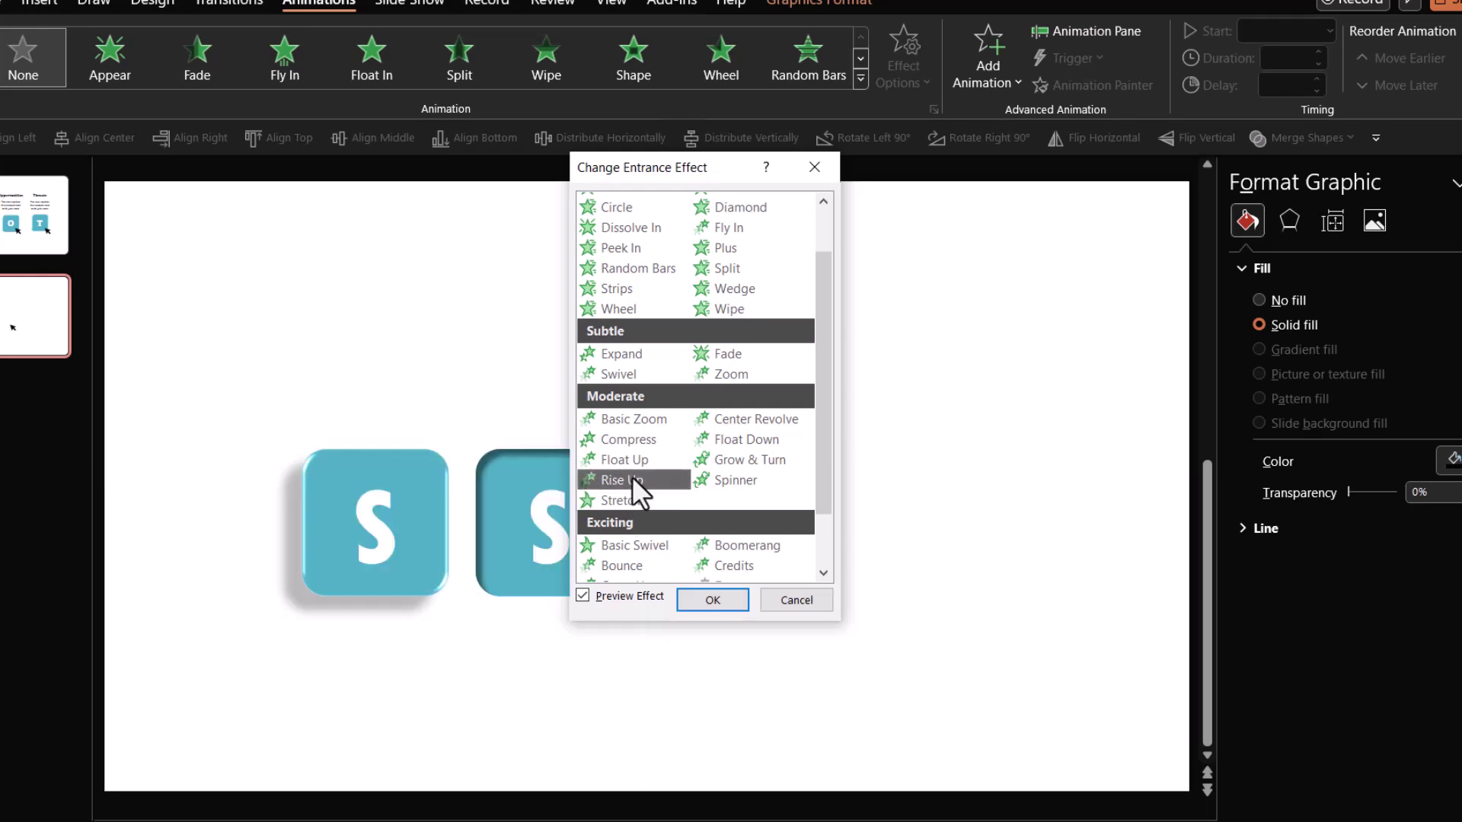
pyautogui.click(719, 606)
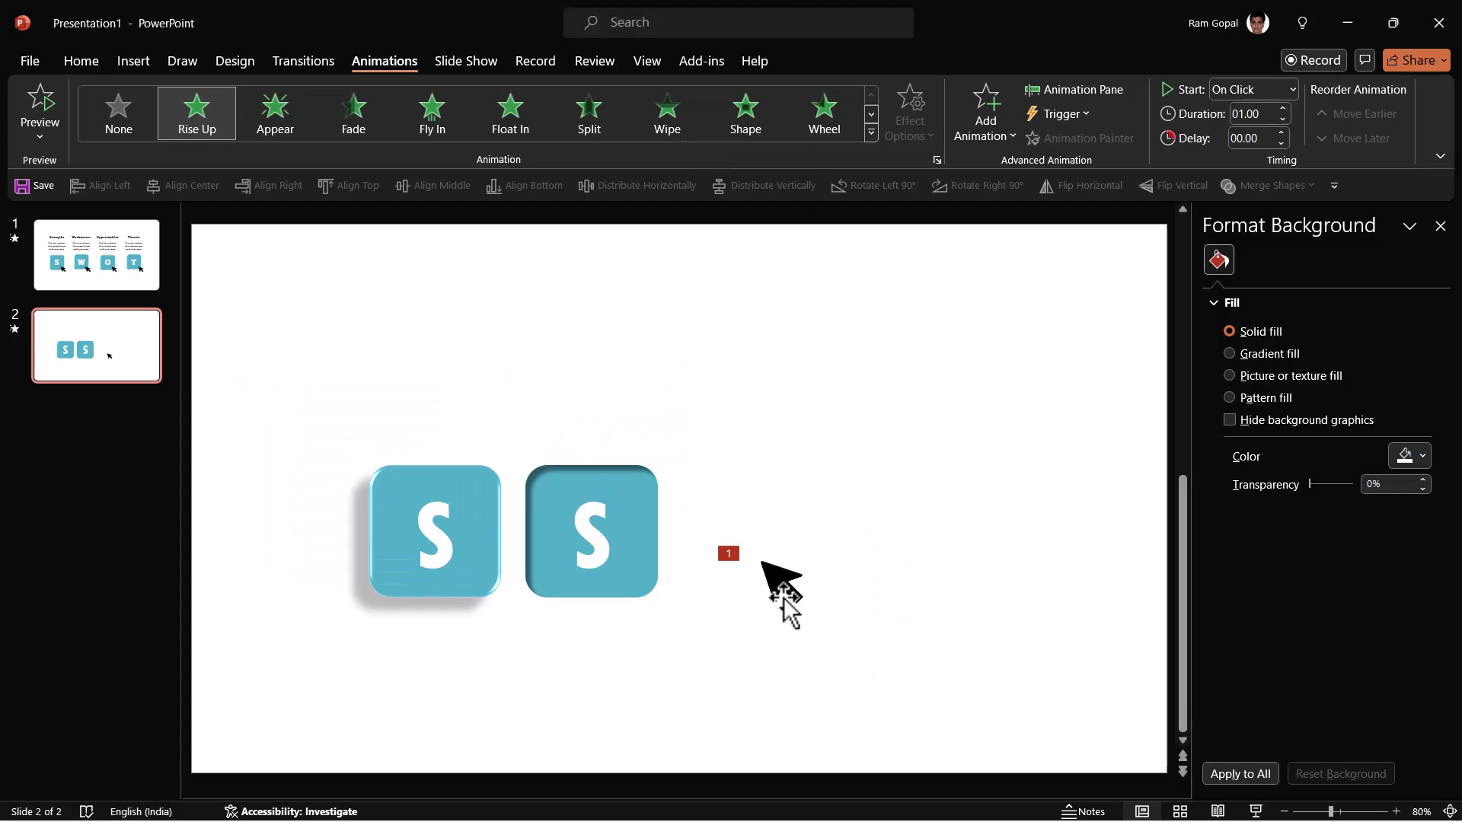
# - Add a Disappear exit animation to the first S tile, with the Animation Pane showing
pyautogui.click(1081, 91)
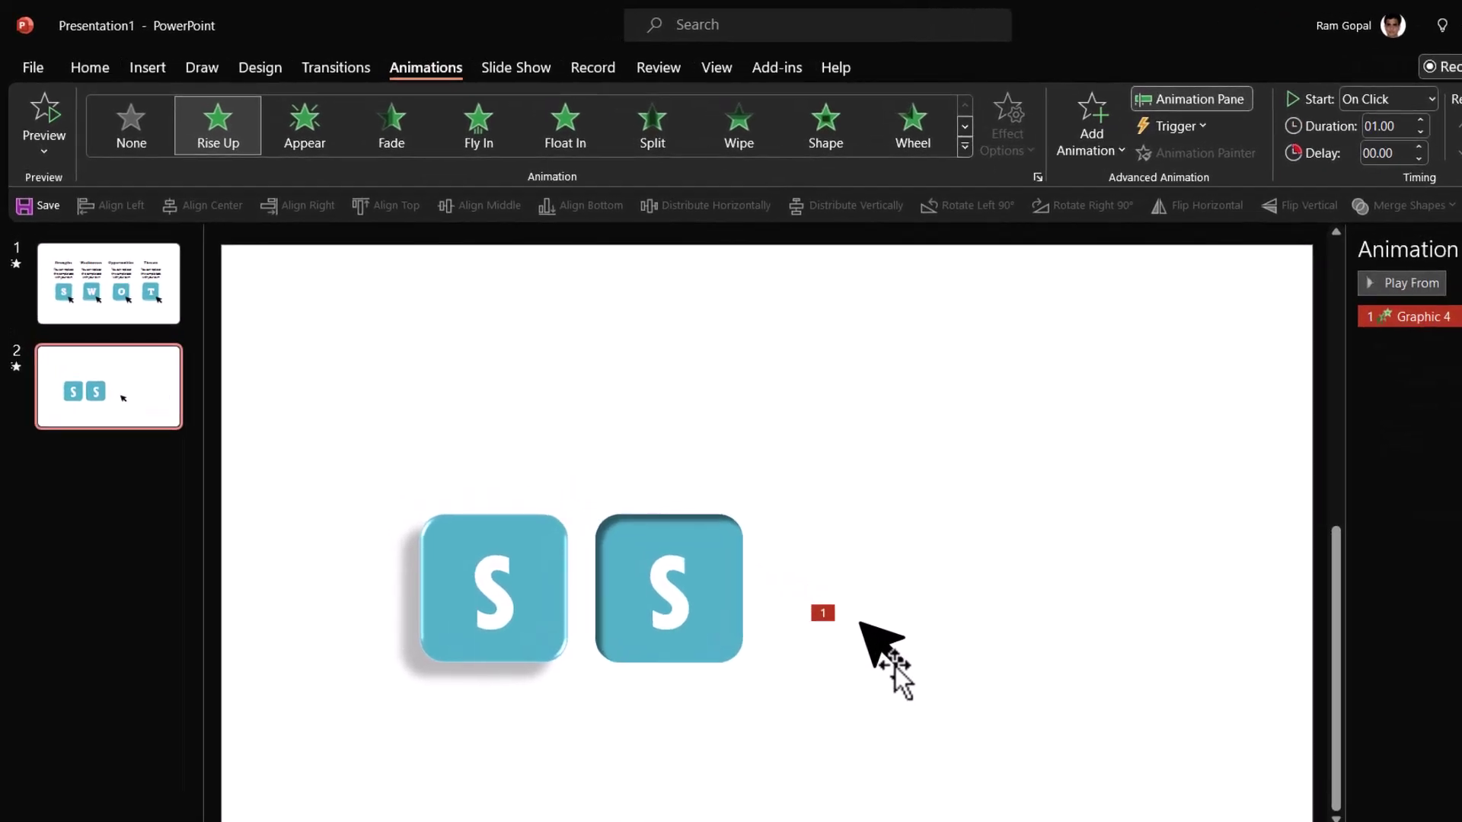
pyautogui.click(536, 558)
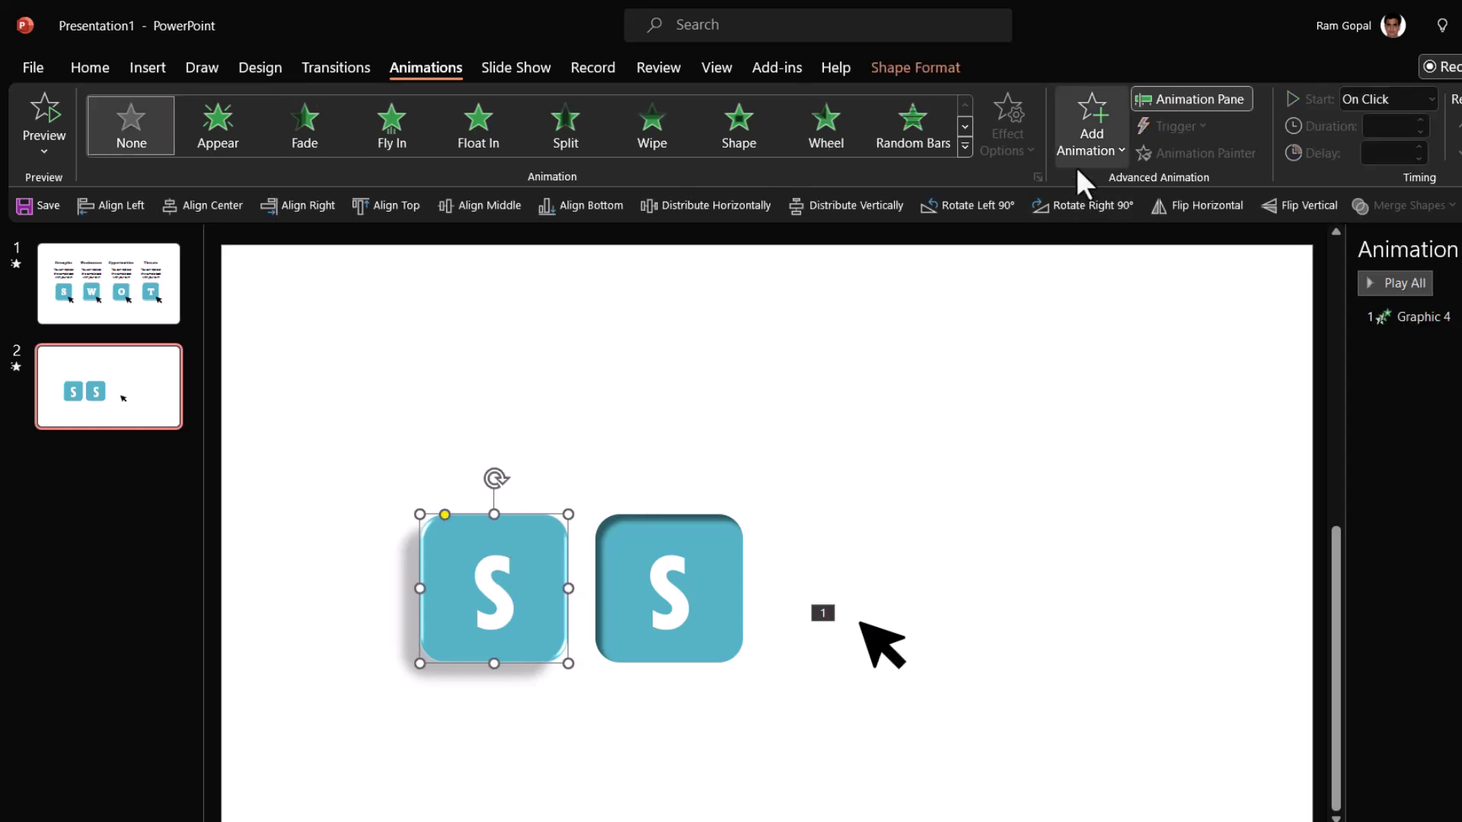
pyautogui.click(966, 144)
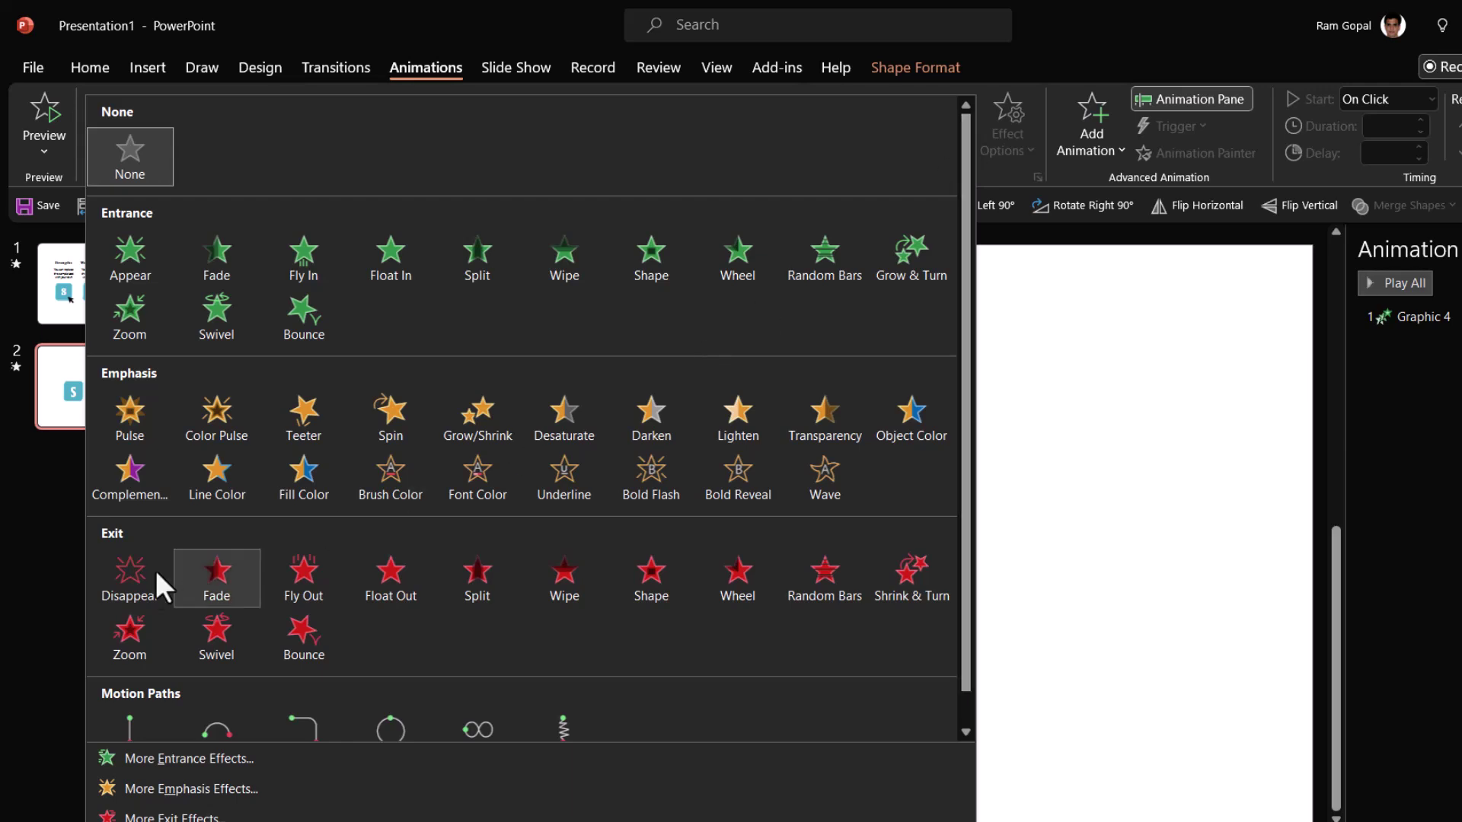
pyautogui.click(121, 586)
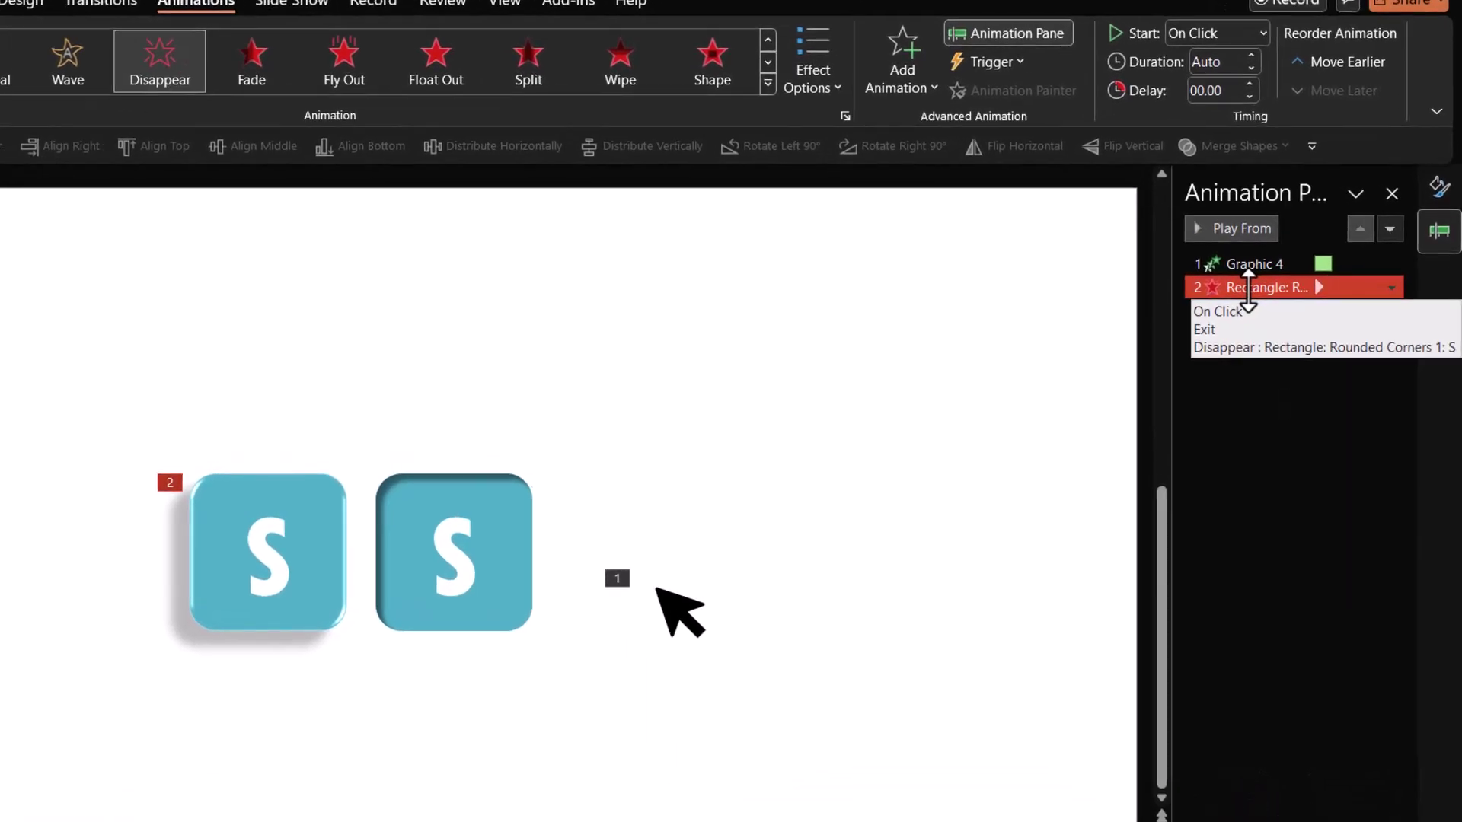
# - Give the Disappear animation a Click sound and set it to start After Previous
pyautogui.doubleClick(1248, 288)
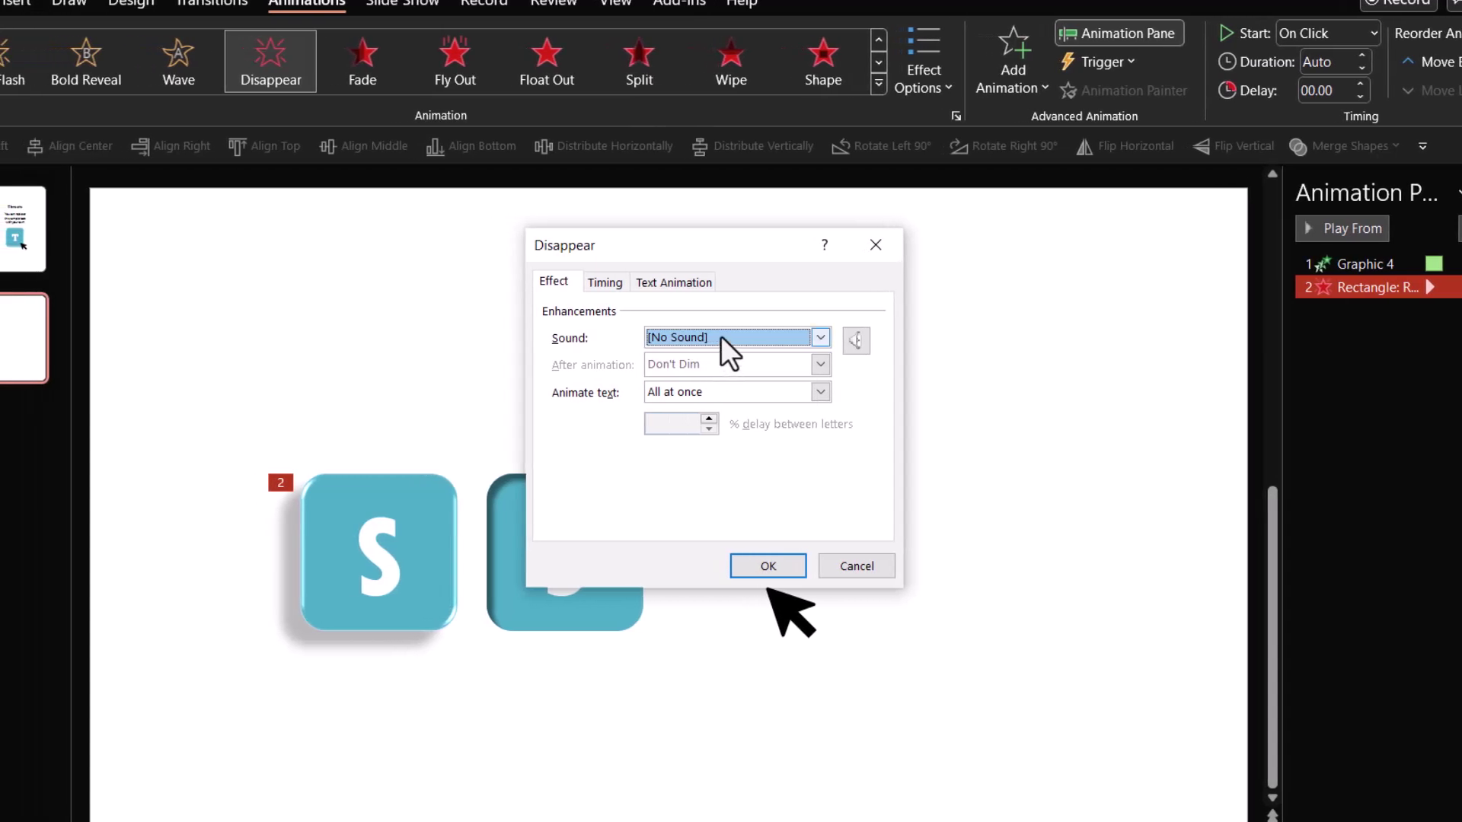
pyautogui.click(720, 335)
pyautogui.scroll(-2, 707, 417)
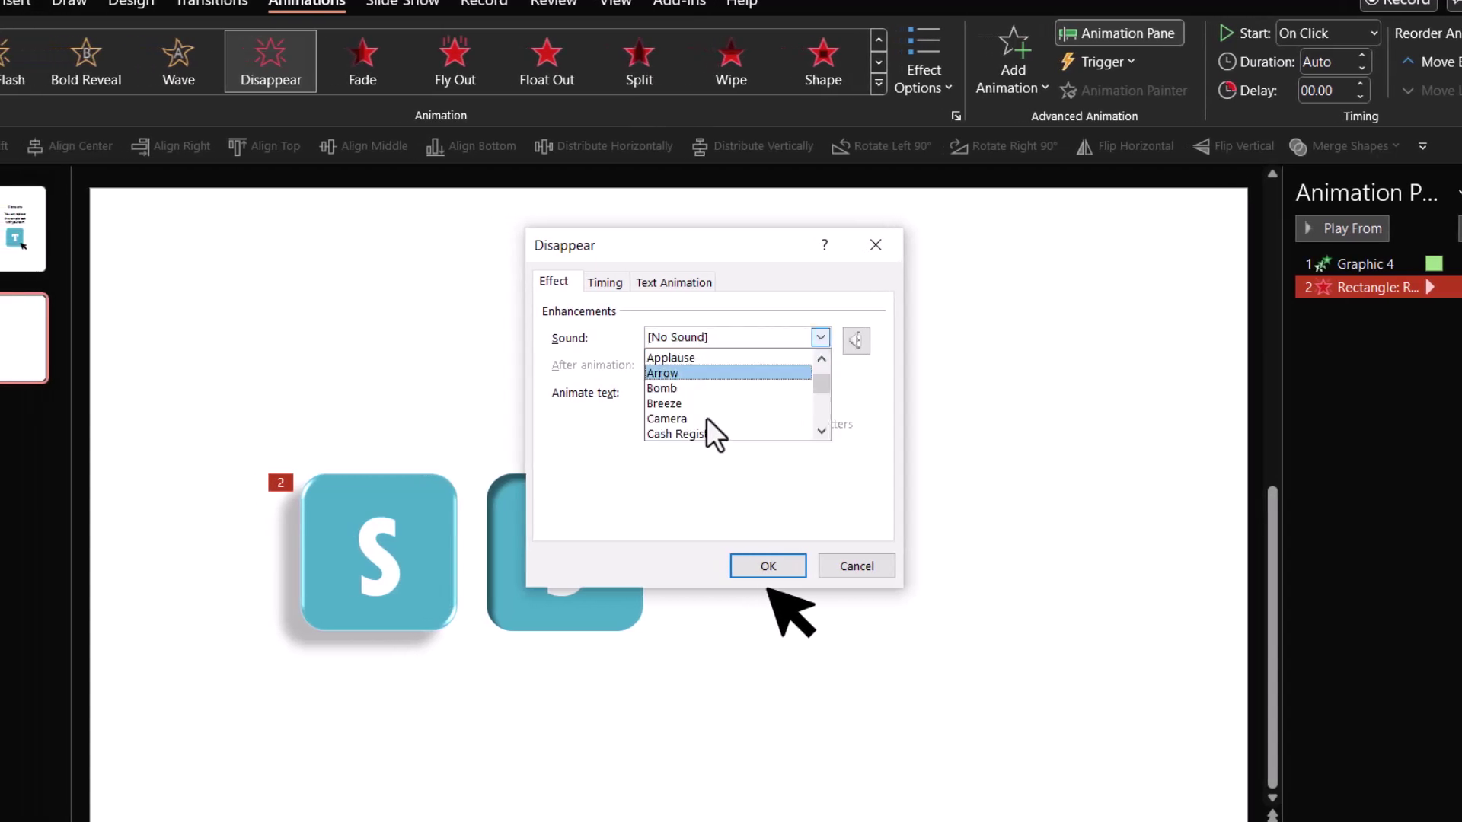
pyautogui.click(712, 419)
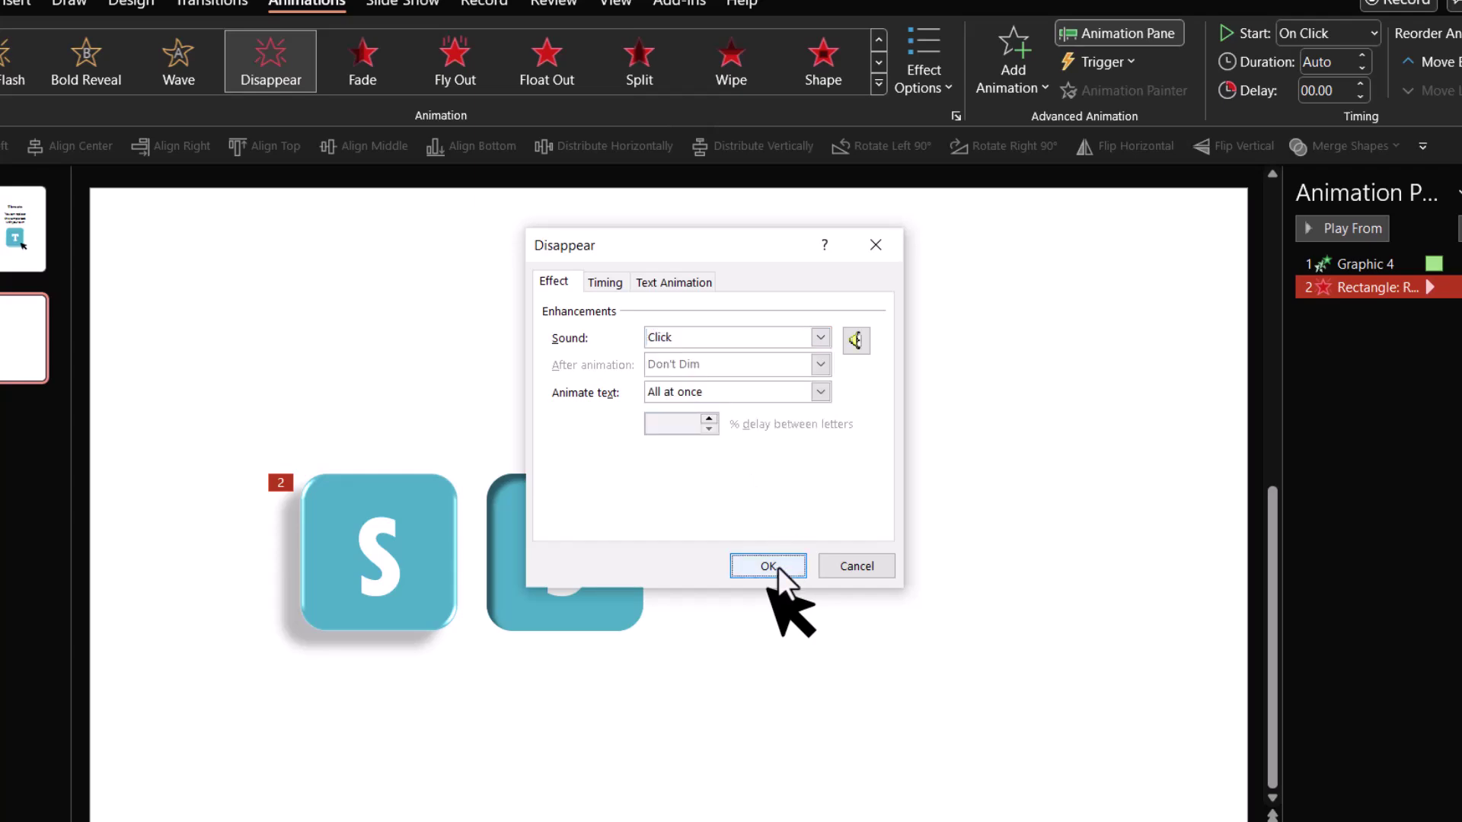
pyautogui.click(771, 567)
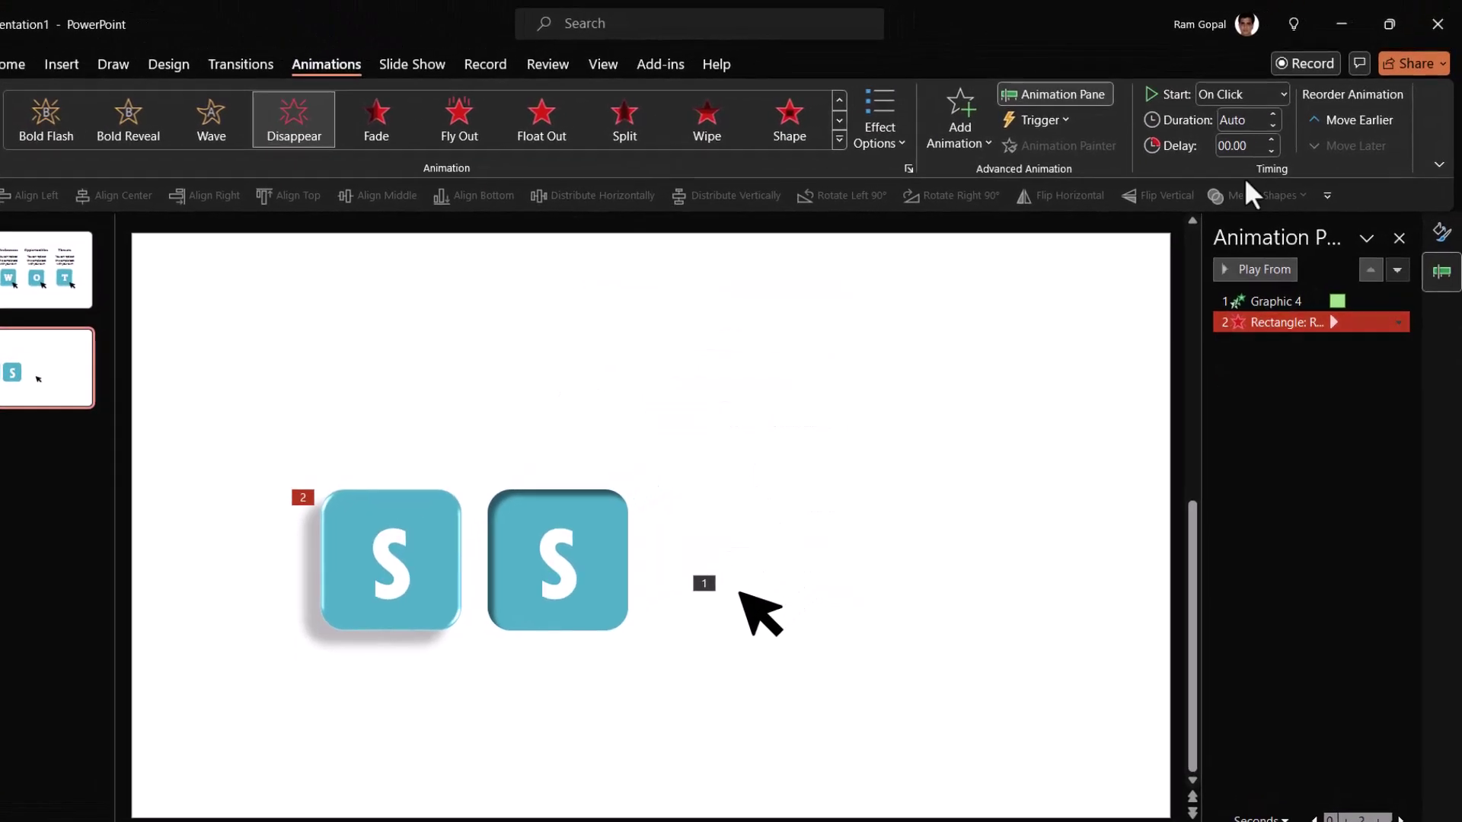
pyautogui.click(1241, 93)
pyautogui.click(1232, 169)
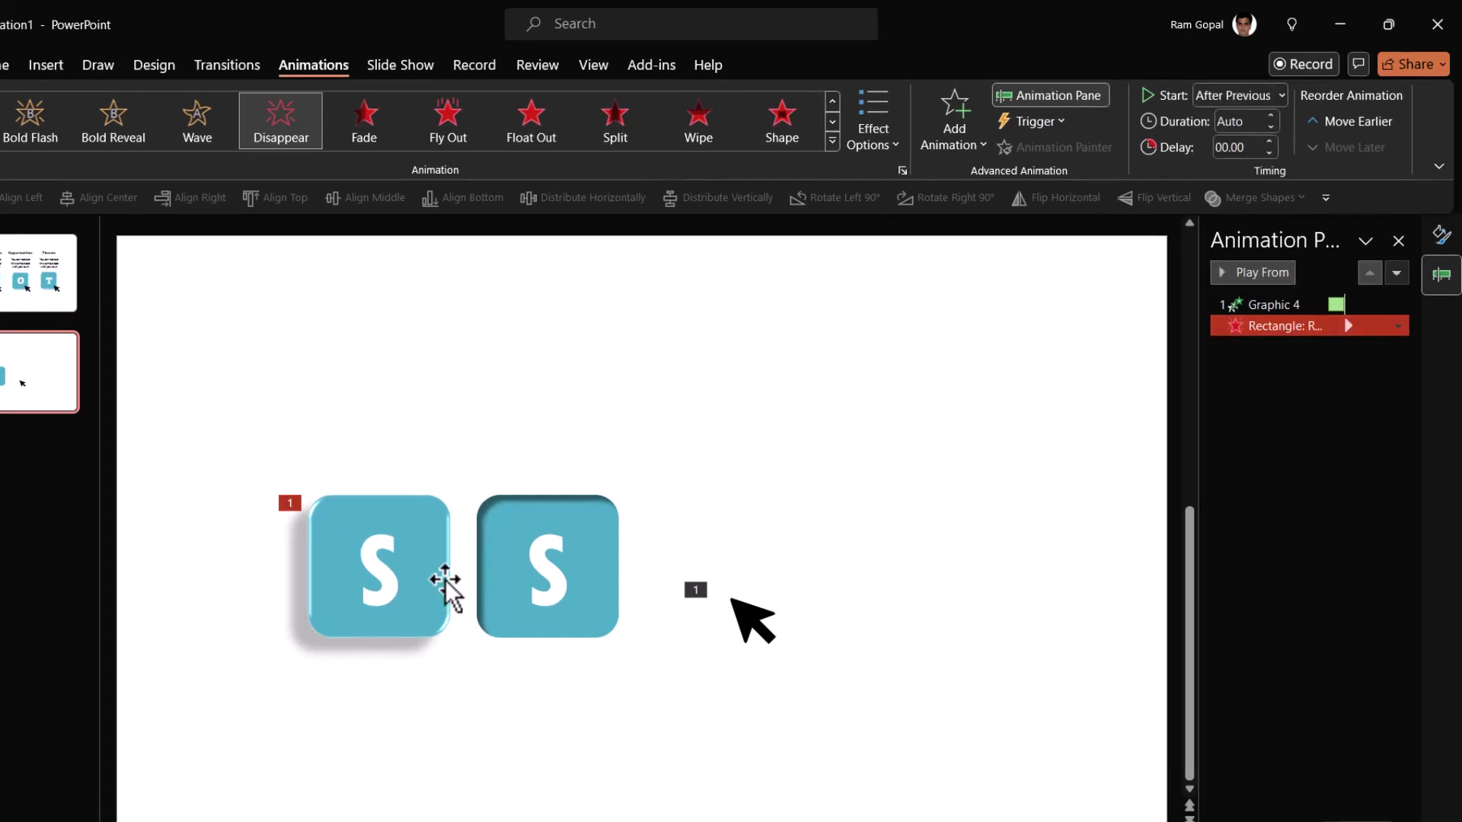
# - Stack the raised S tile directly over its pressed copy
pyautogui.moveTo(445, 586); pyautogui.dragTo(532, 547)
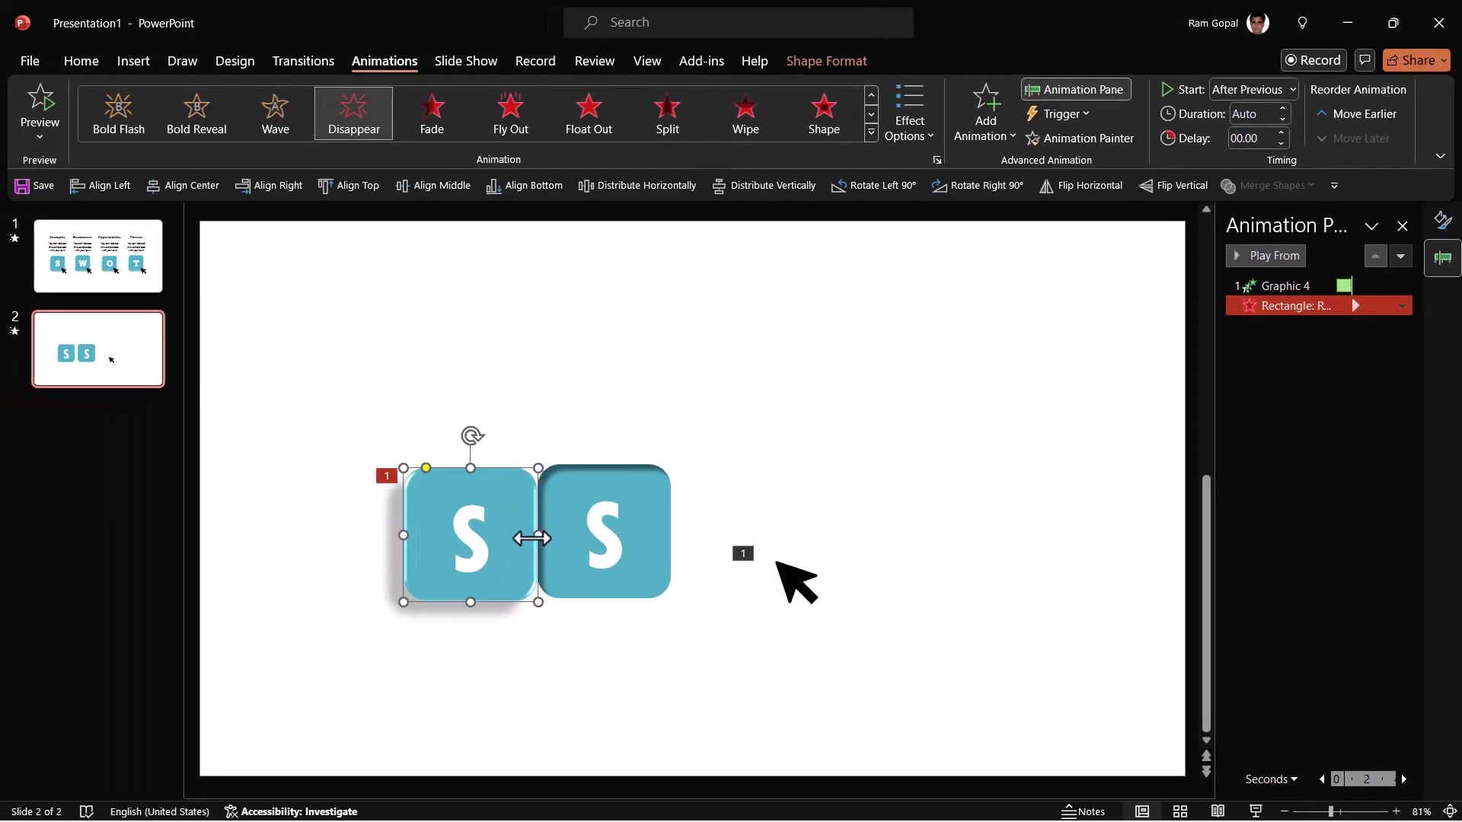
pyautogui.rightClick(532, 537)
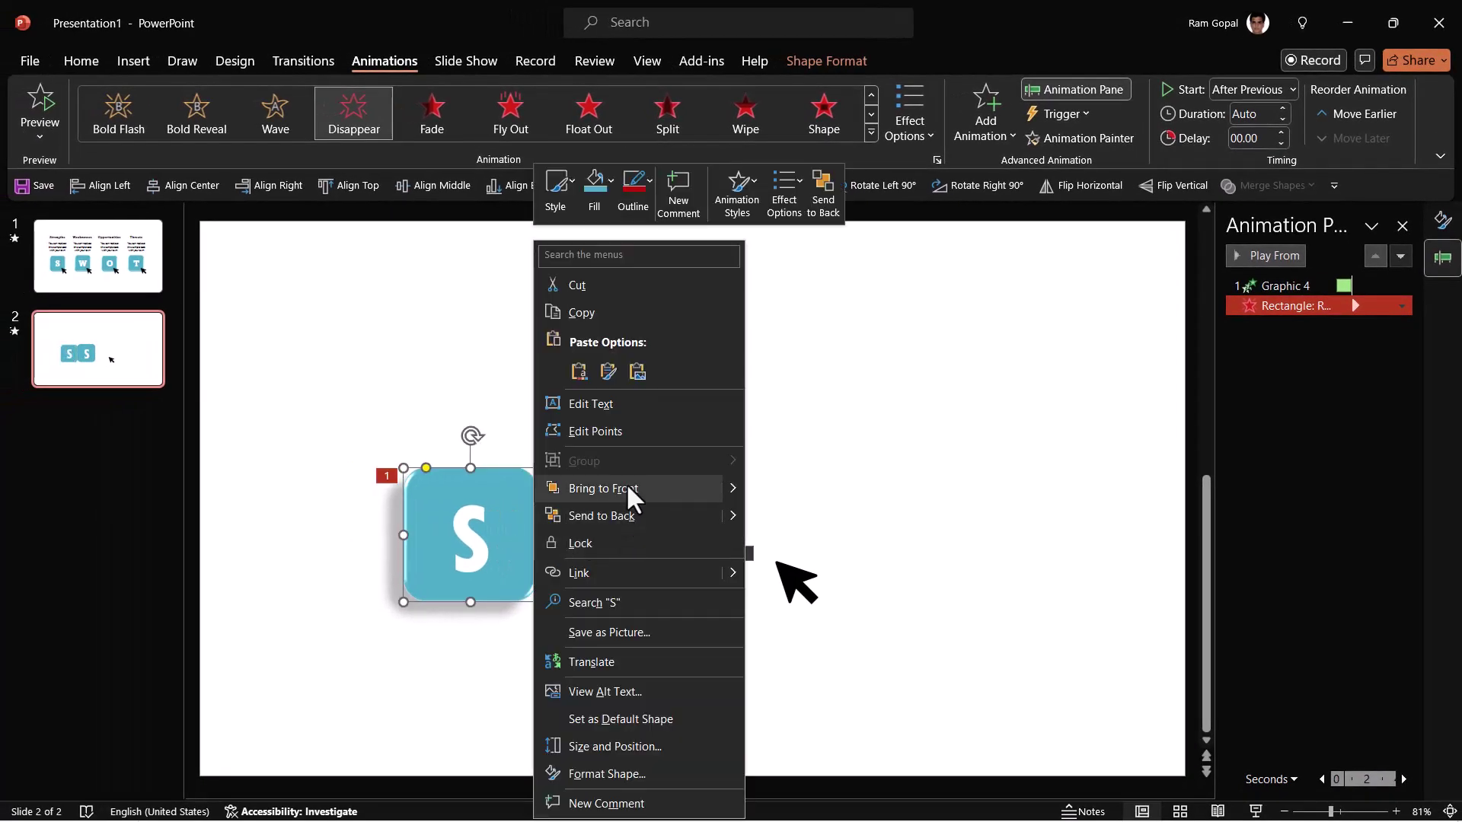
pyautogui.moveTo(561, 499); pyautogui.dragTo(638, 499)
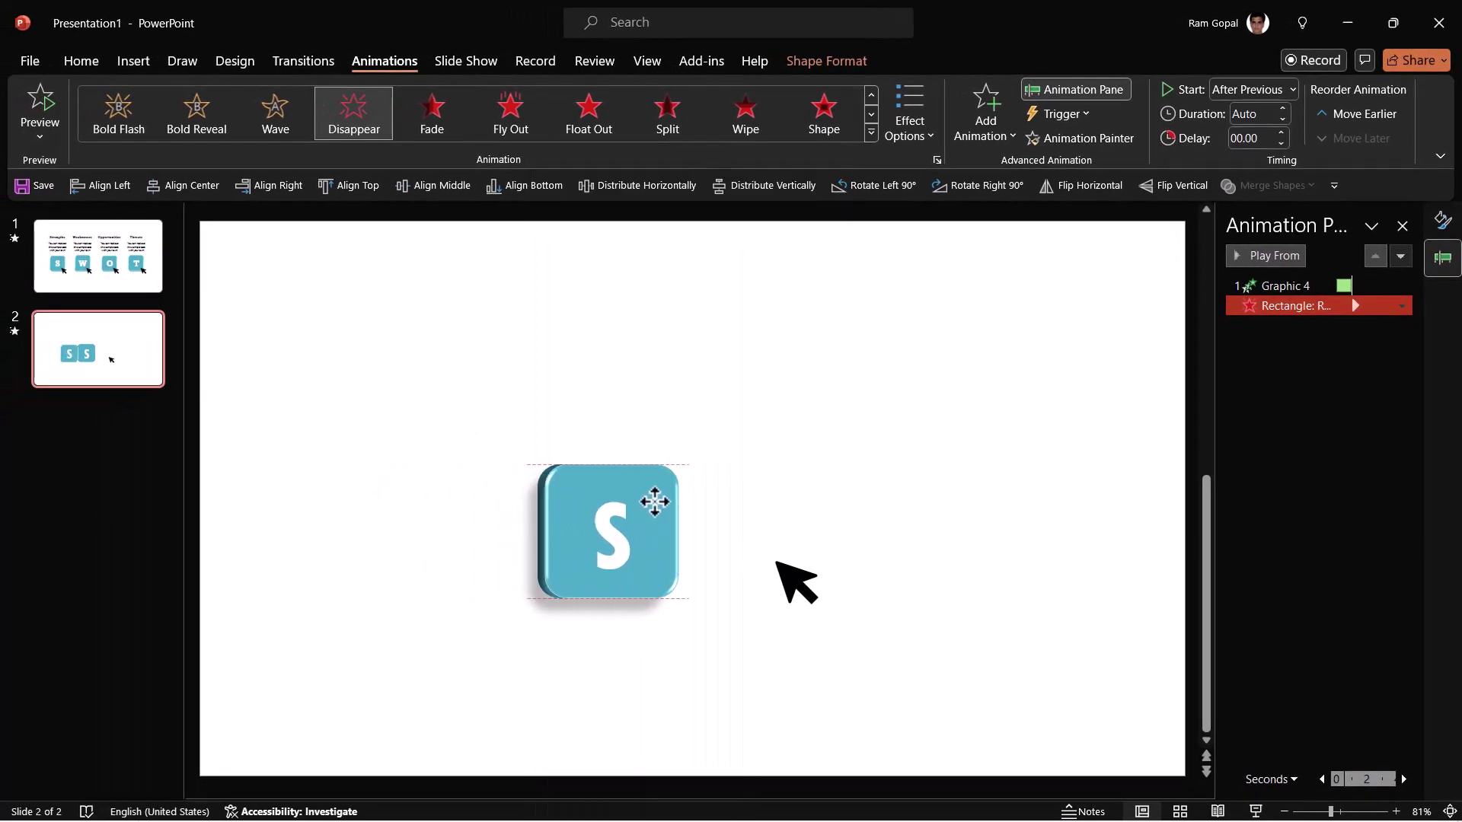
# - Move the cursor icon onto the tile's lower-right corner and bring it to front
pyautogui.click(655, 501)
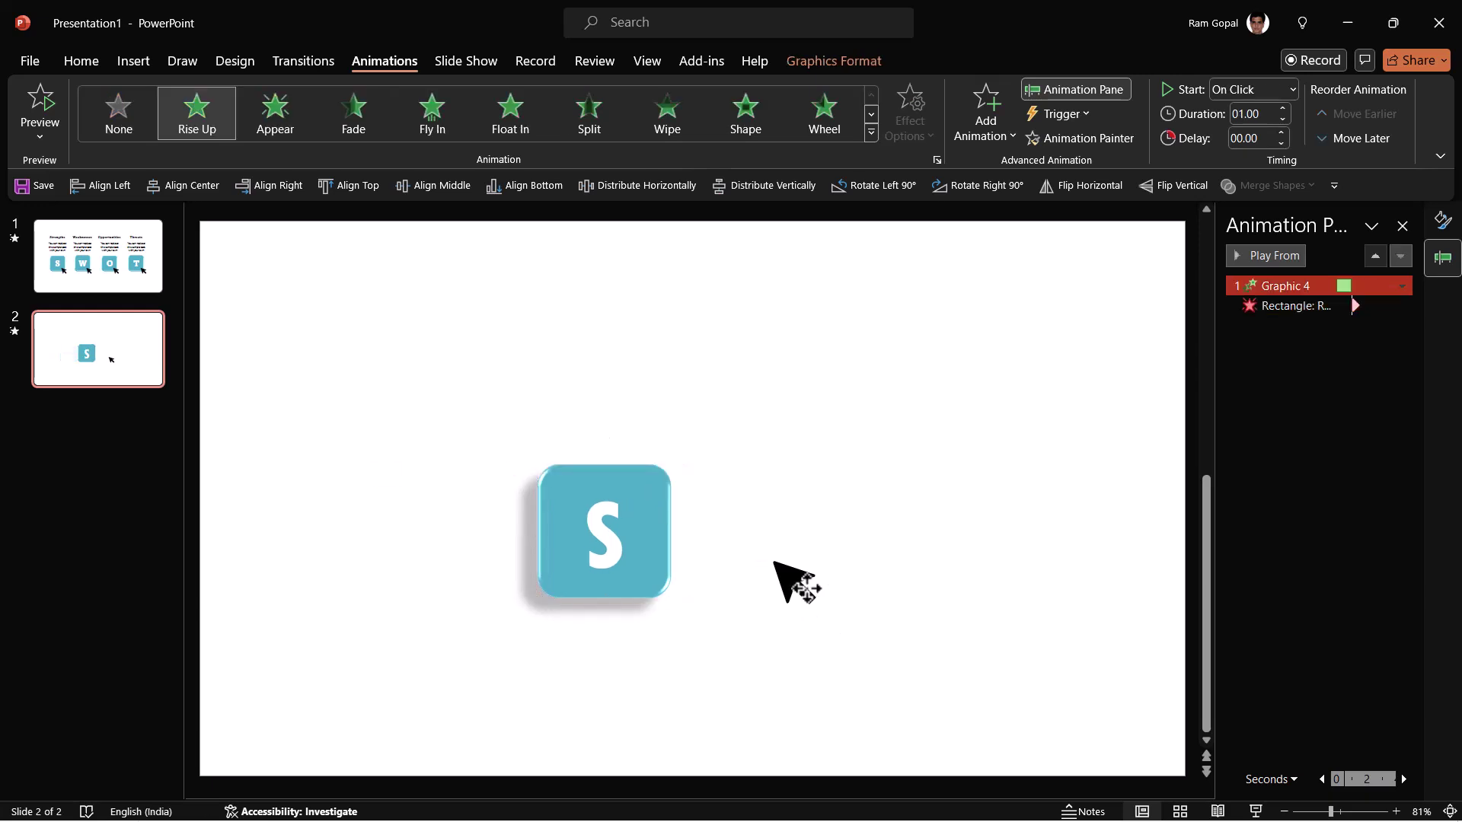
pyautogui.moveTo(805, 588); pyautogui.dragTo(653, 603)
pyautogui.rightClick(737, 583)
pyautogui.click(798, 350)
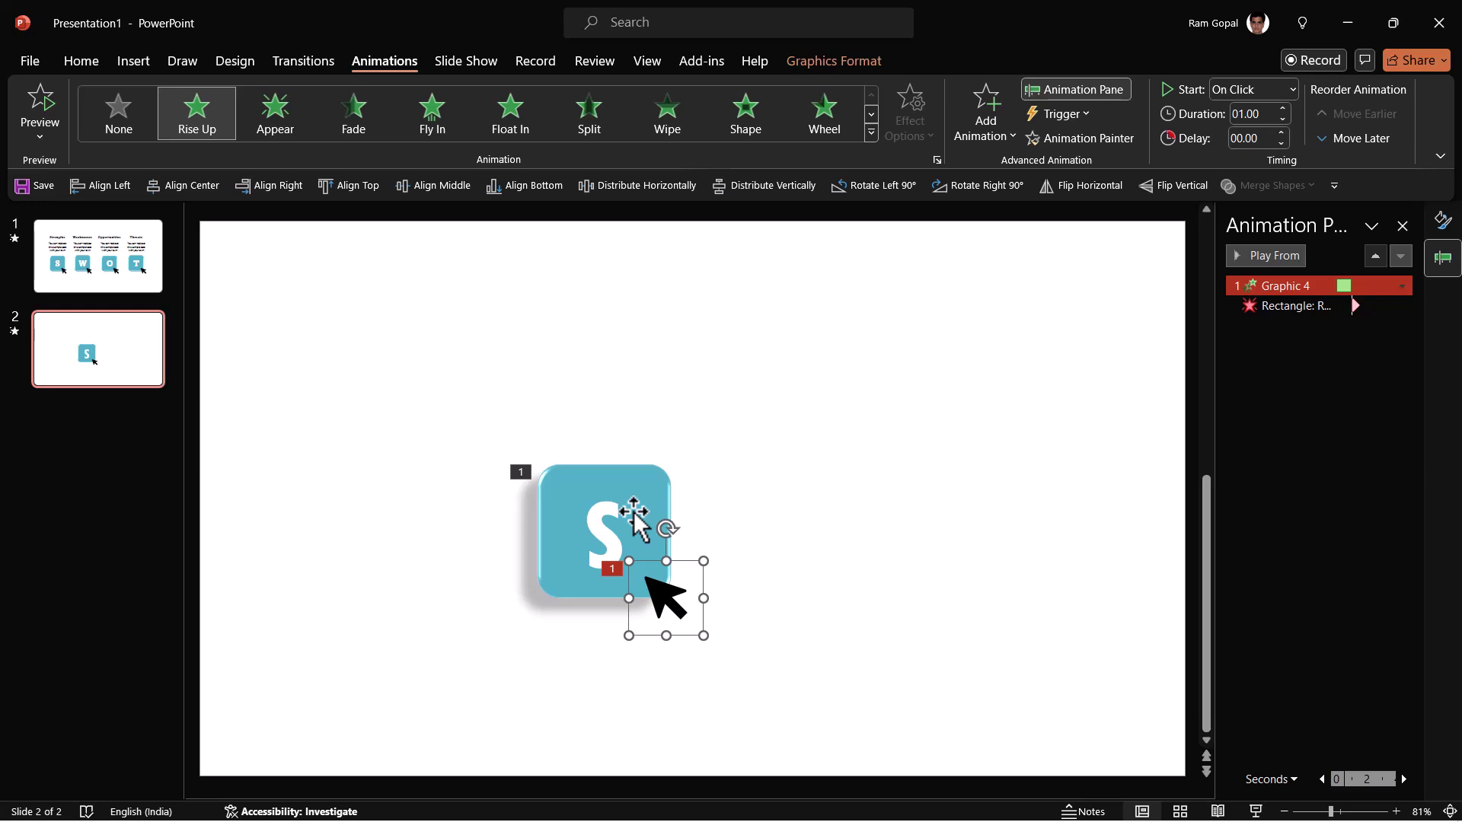
# - Return to slide 1 with the SWOT layout and its animated lettered tiles
pyautogui.click(125, 271)
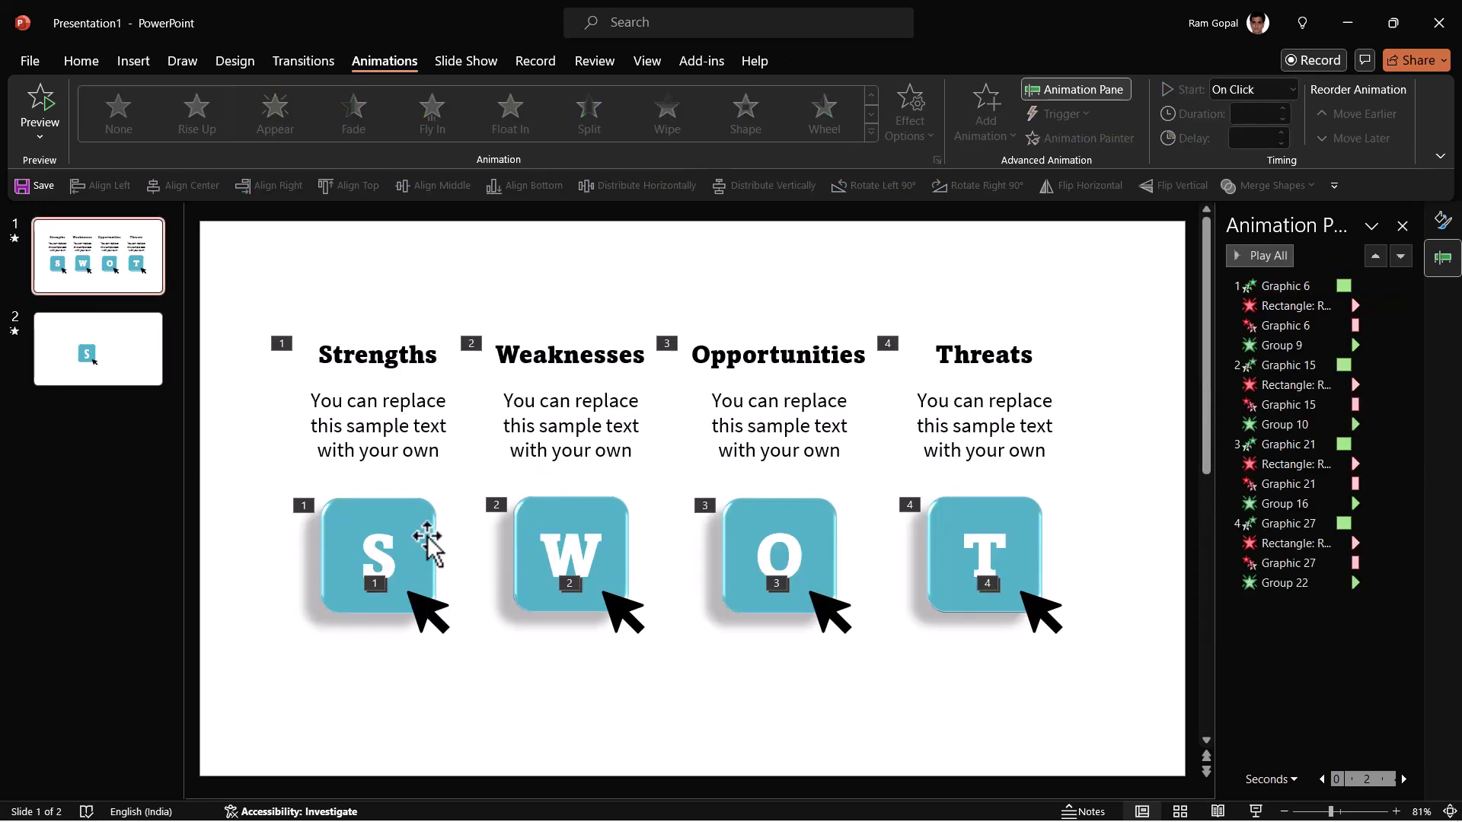